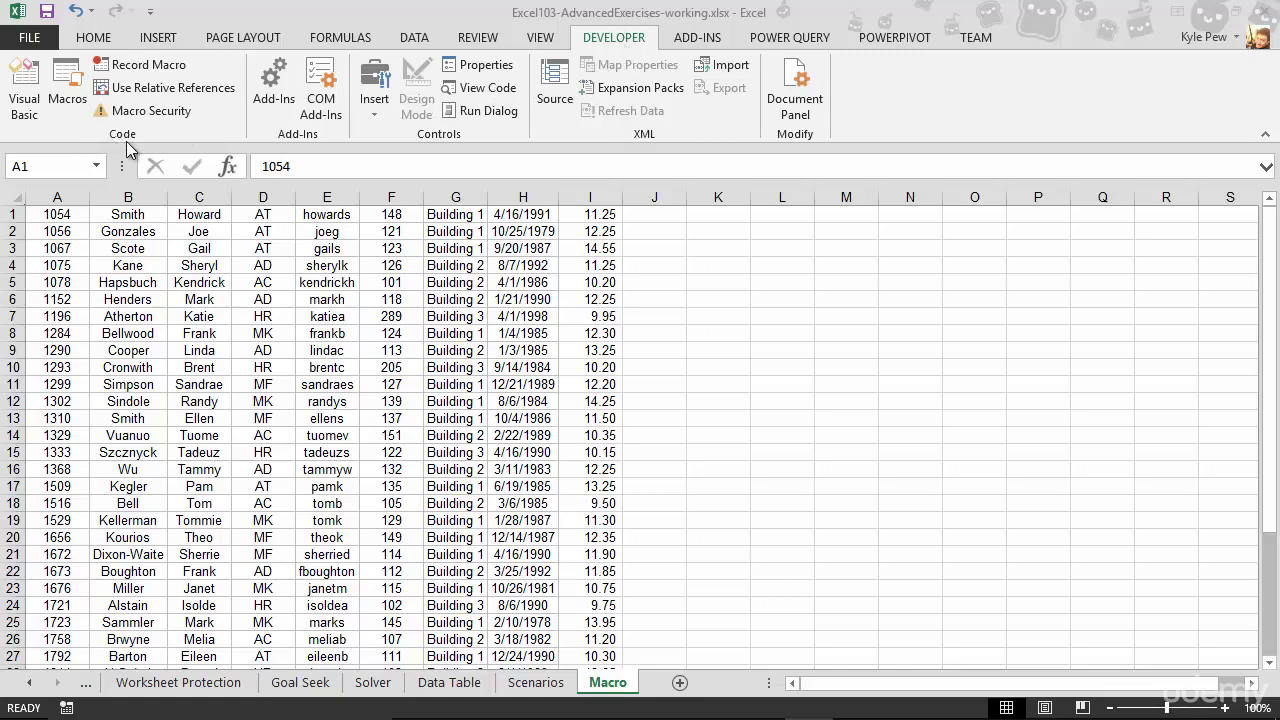
- Create a new macro named FormatTable with shortcut Ctrl+j in the Record Macro dialog
left_click(149, 68)
left_click(149, 68)
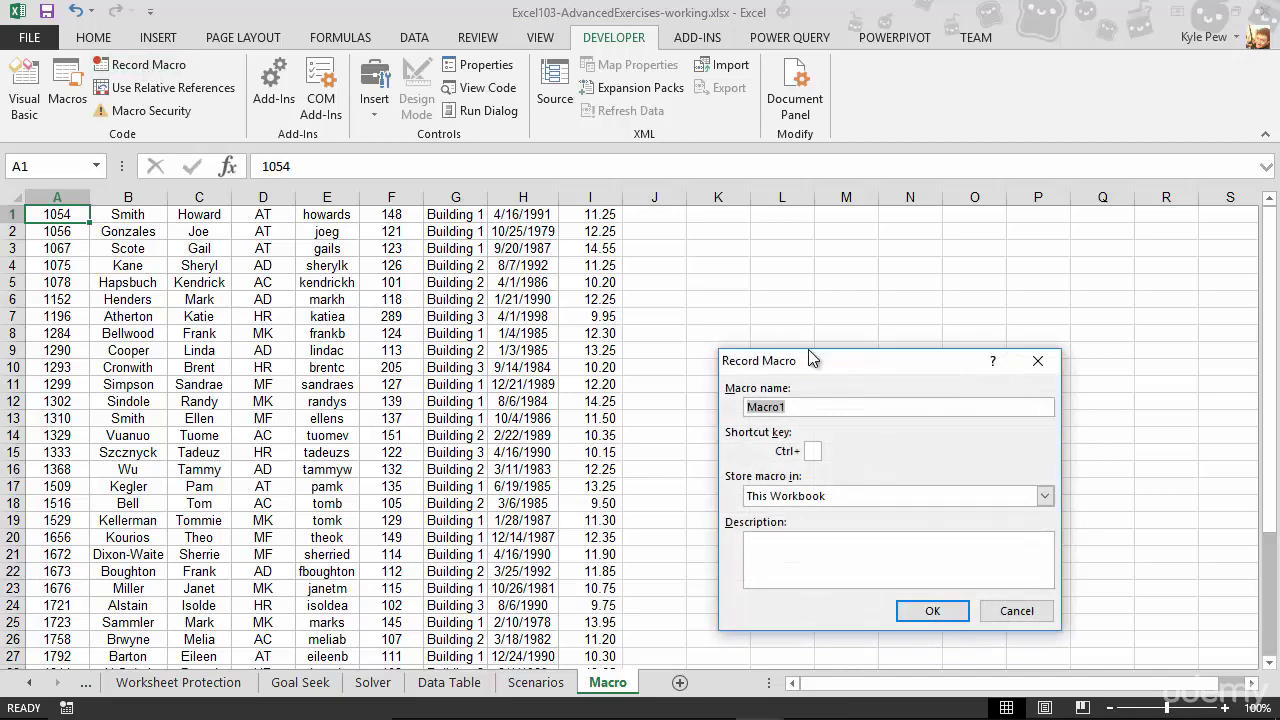
left_click_drag(810, 365, 287, 224)
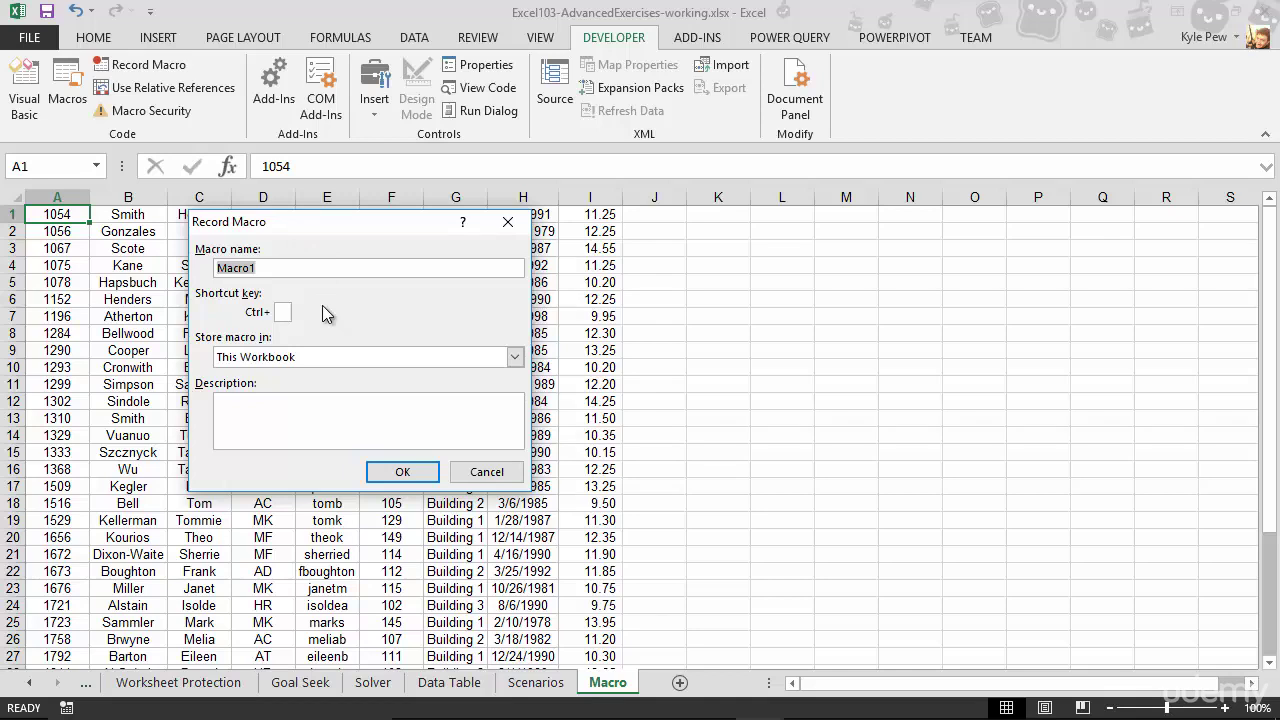
type("FormatTable")
key("Tab")
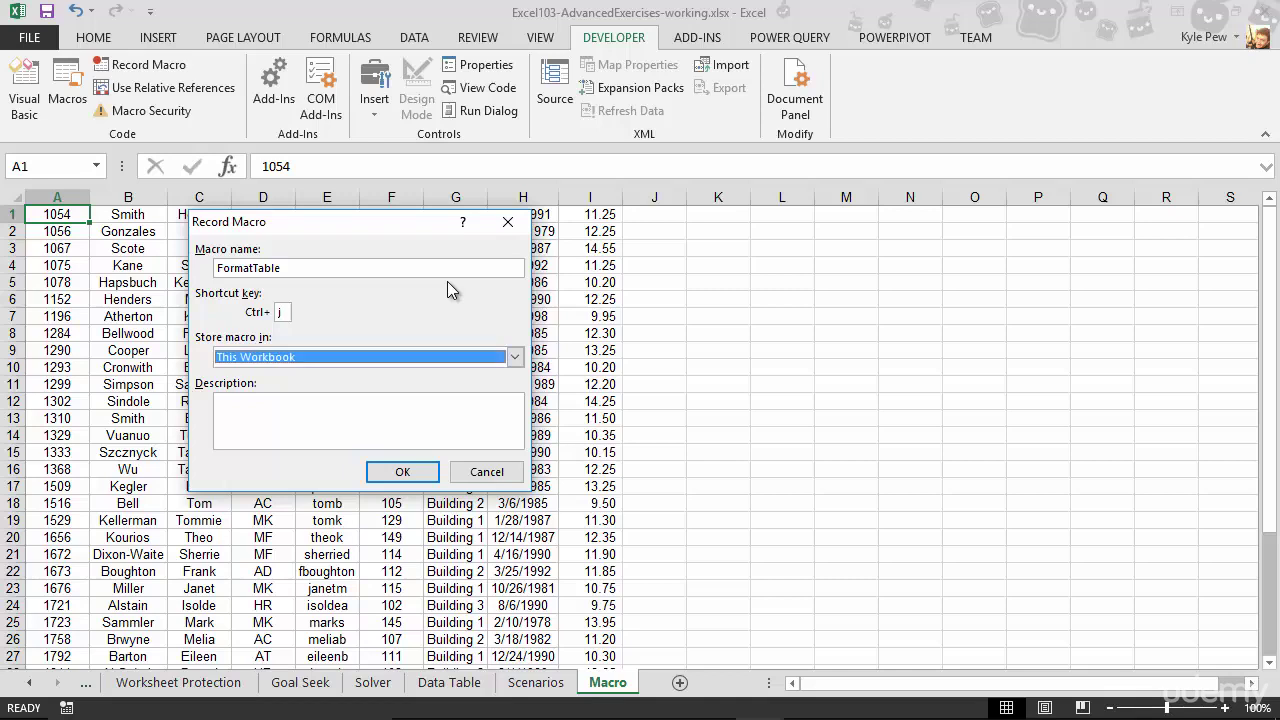
- Keep This Workbook storage and enter the description 'This macros places headers on the table and formats the data'
left_click(313, 362)
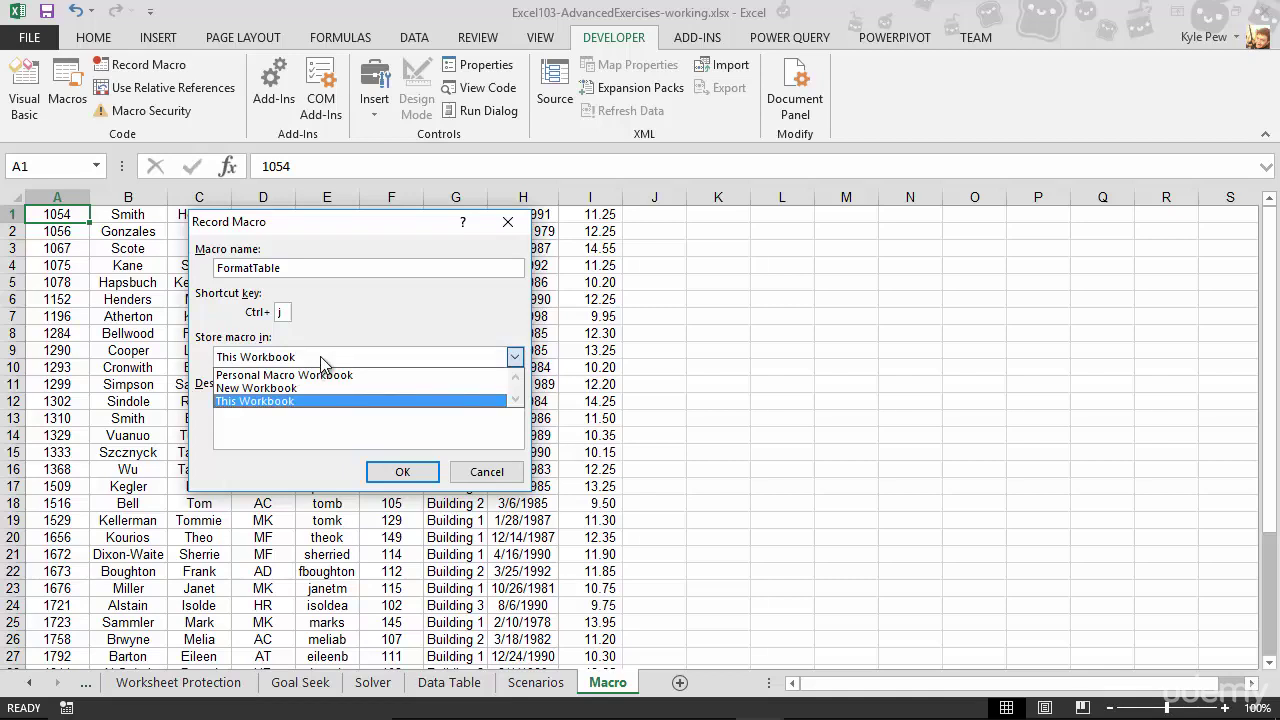
left_click(295, 401)
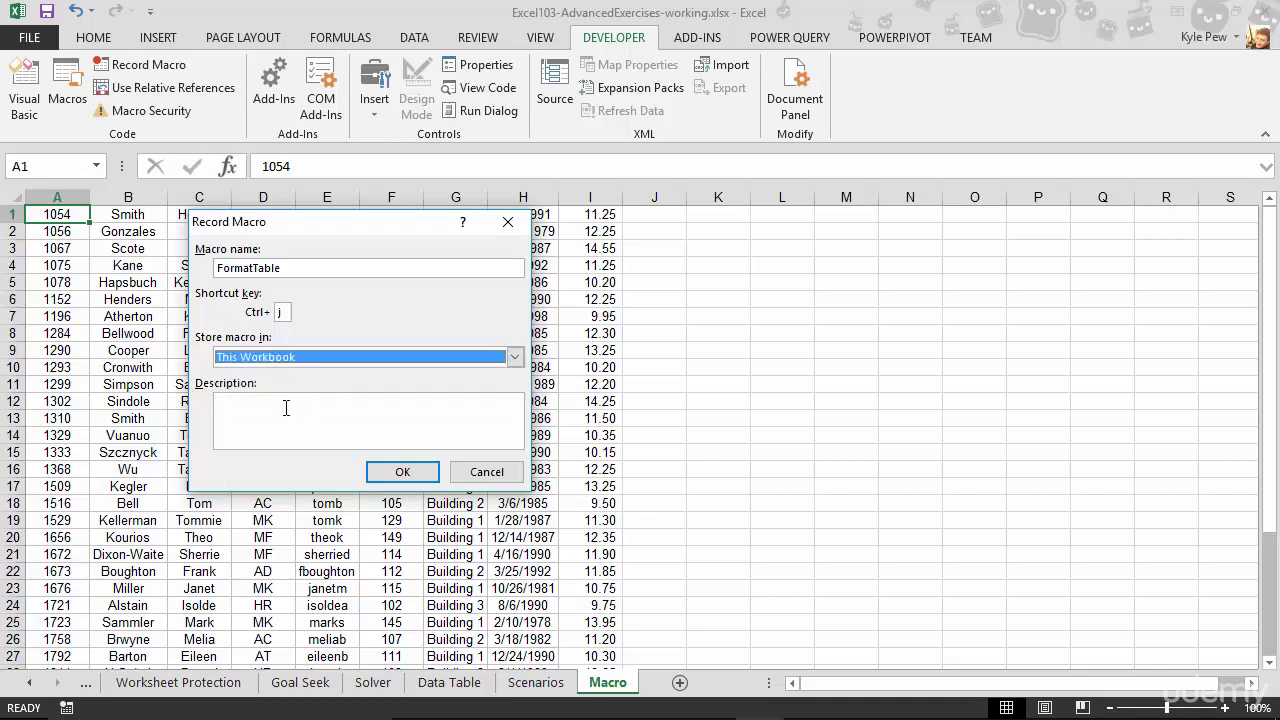
left_click(286, 408)
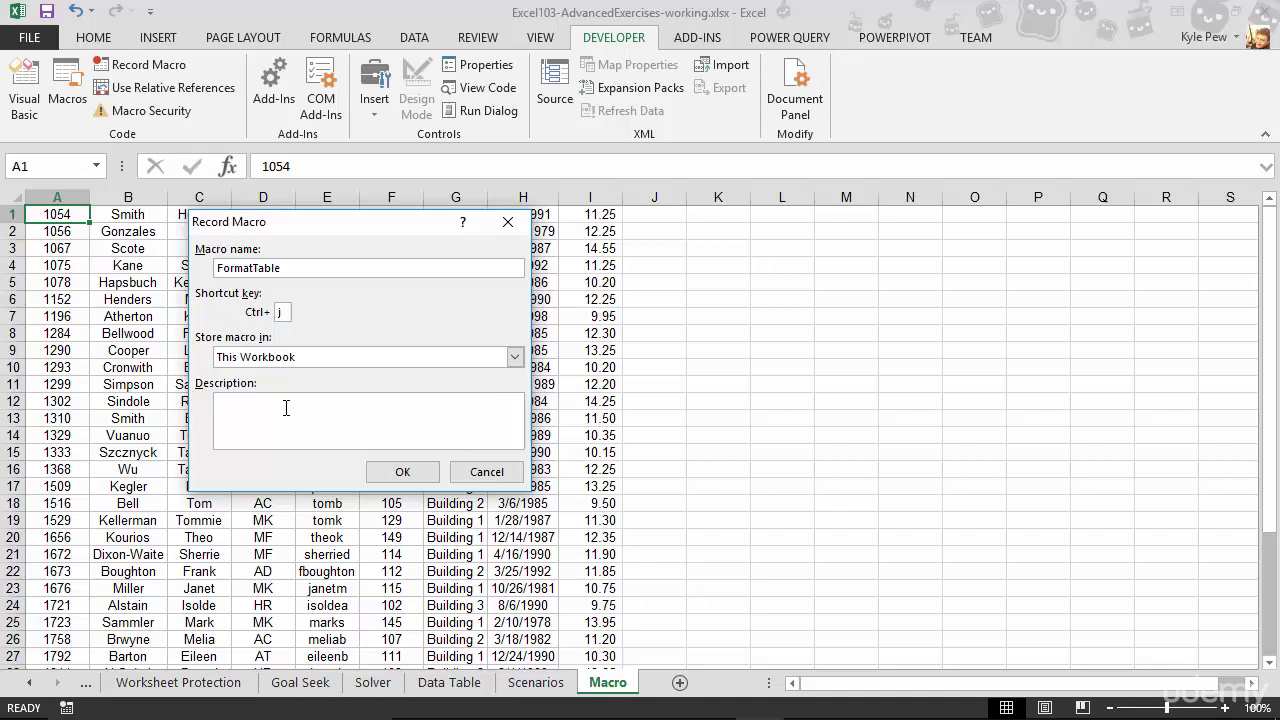
type("This macros places headers on the tabl")
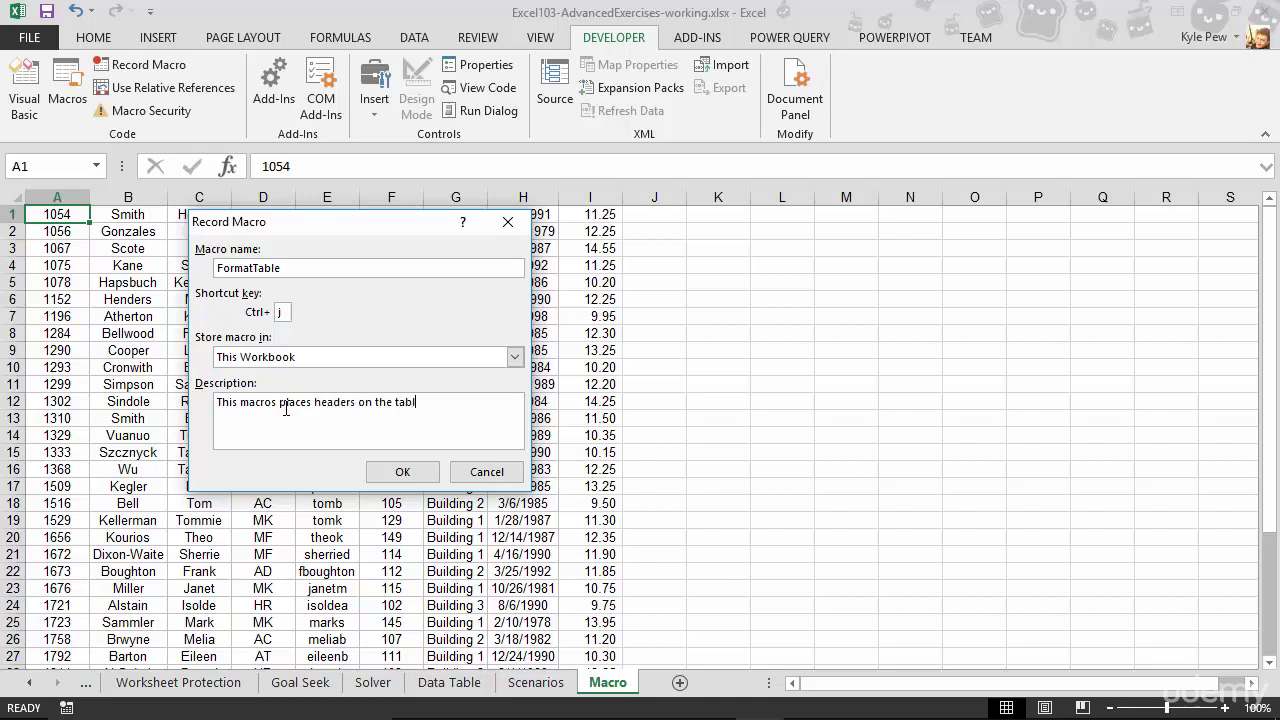
type("e and formate")
key("BackSpace")
type("s th")
key("BackSpace")
key("BackSpace")
key("BackSpace")
key("BackSpace")
type("e")
key("BackSpace")
type("s the data.")
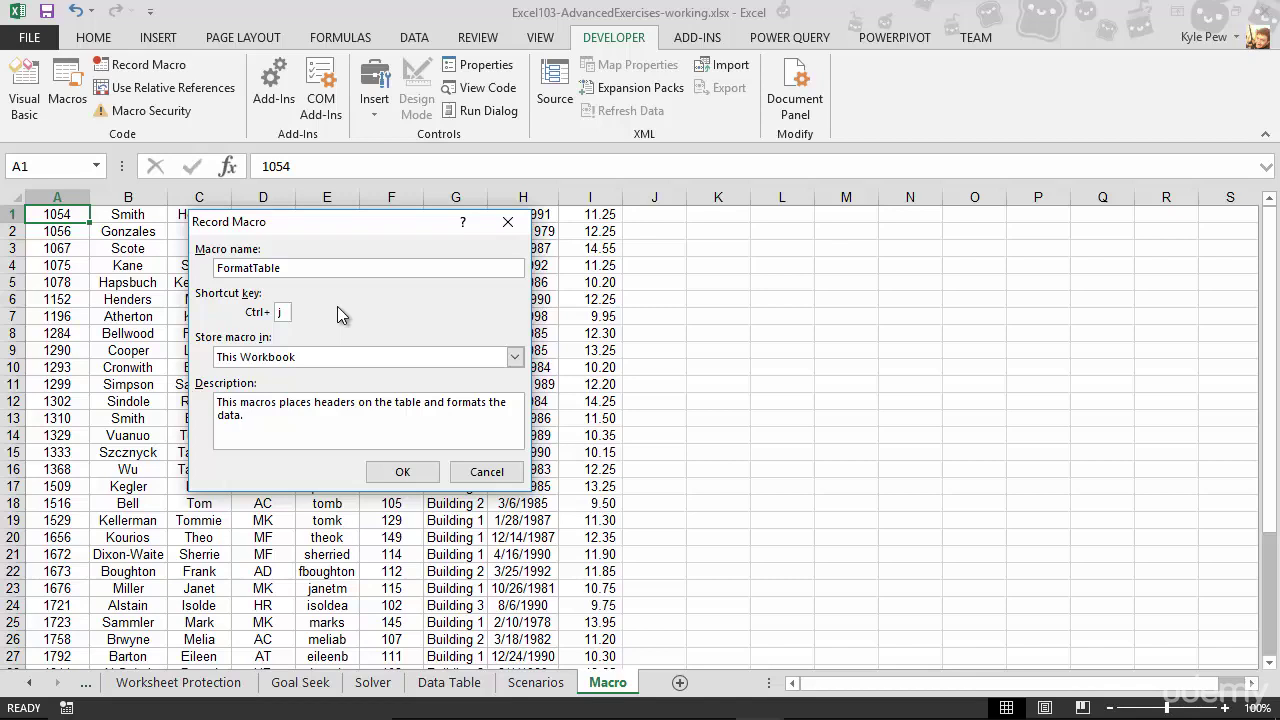
- Start recording FormatTable and insert a blank row above row 1 of the data
left_click(400, 472)
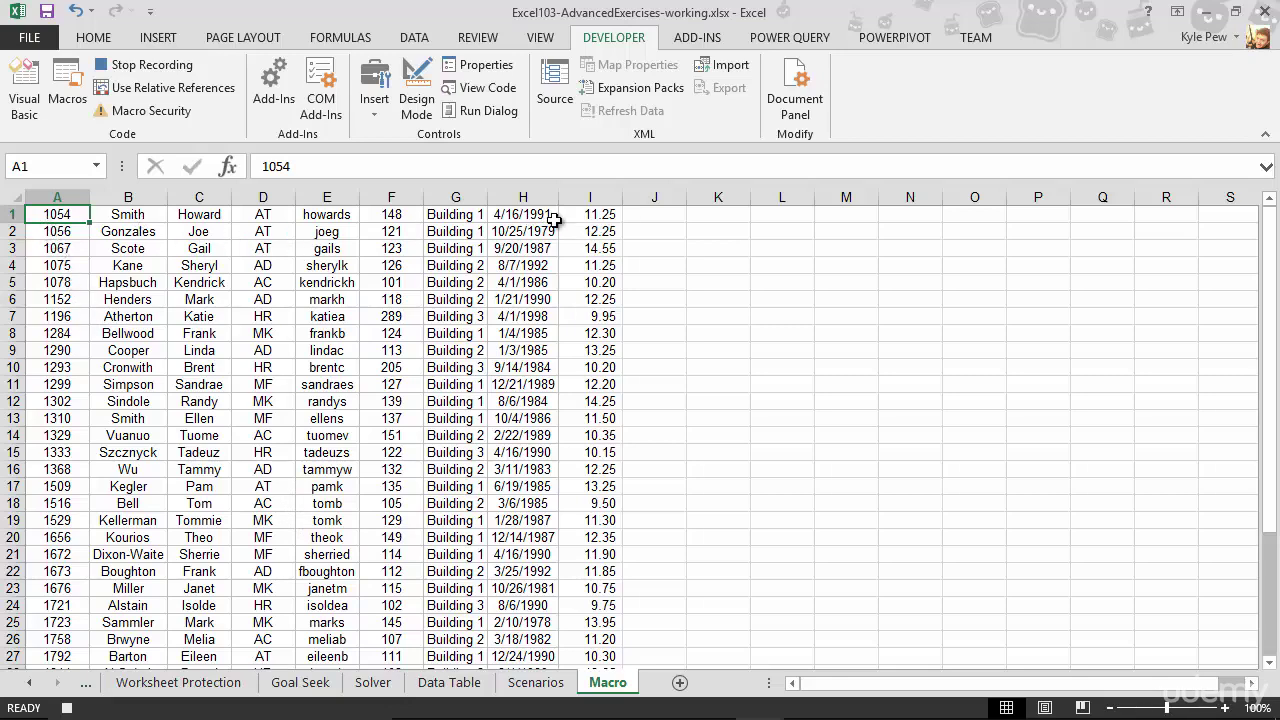
left_click(14, 213)
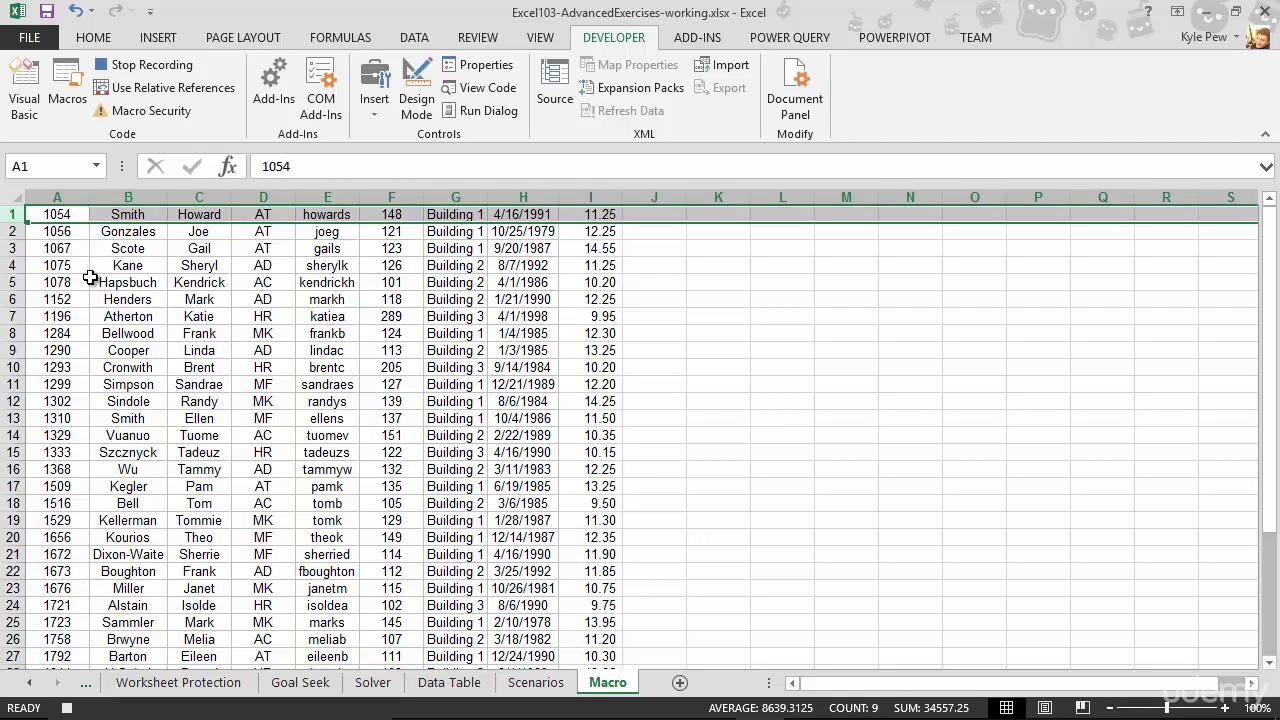
key("ctrl+shift+plus")
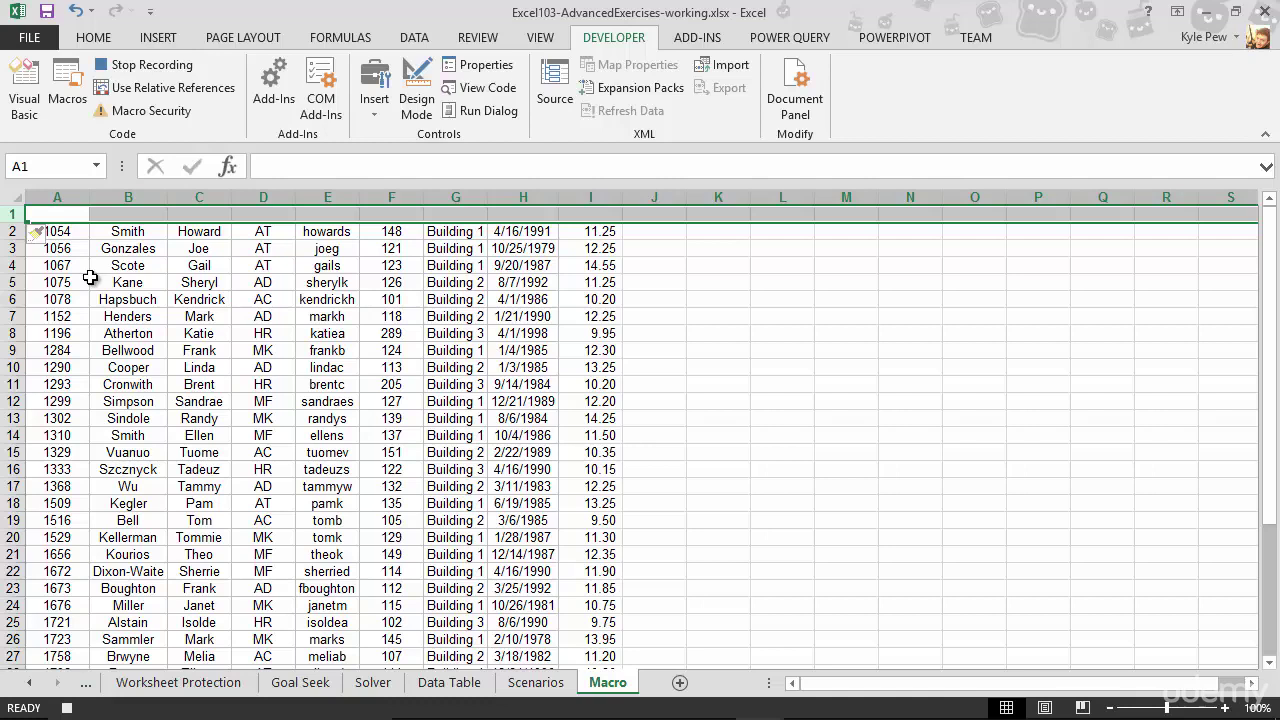
- Enter headers Emp ID, Last Name, First Name, Dept and Email in A1:E1
left_click(58, 213)
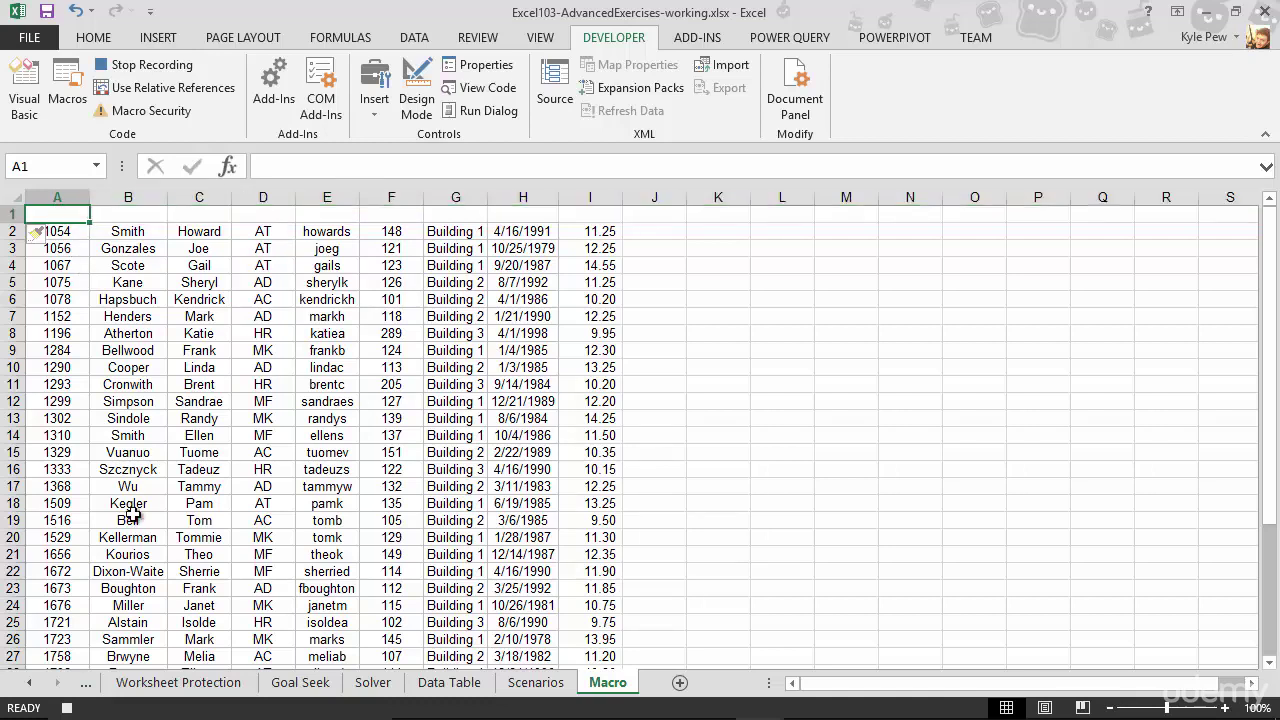
type("Emp ID")
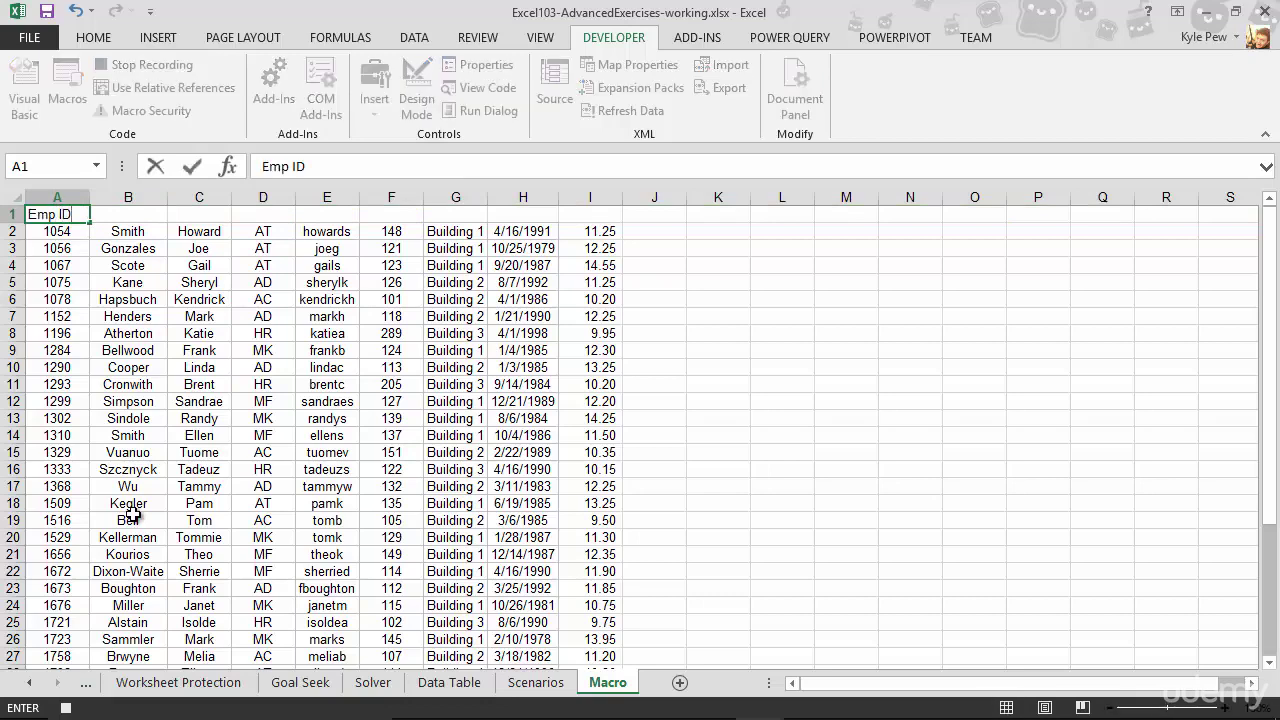
key("Tab")
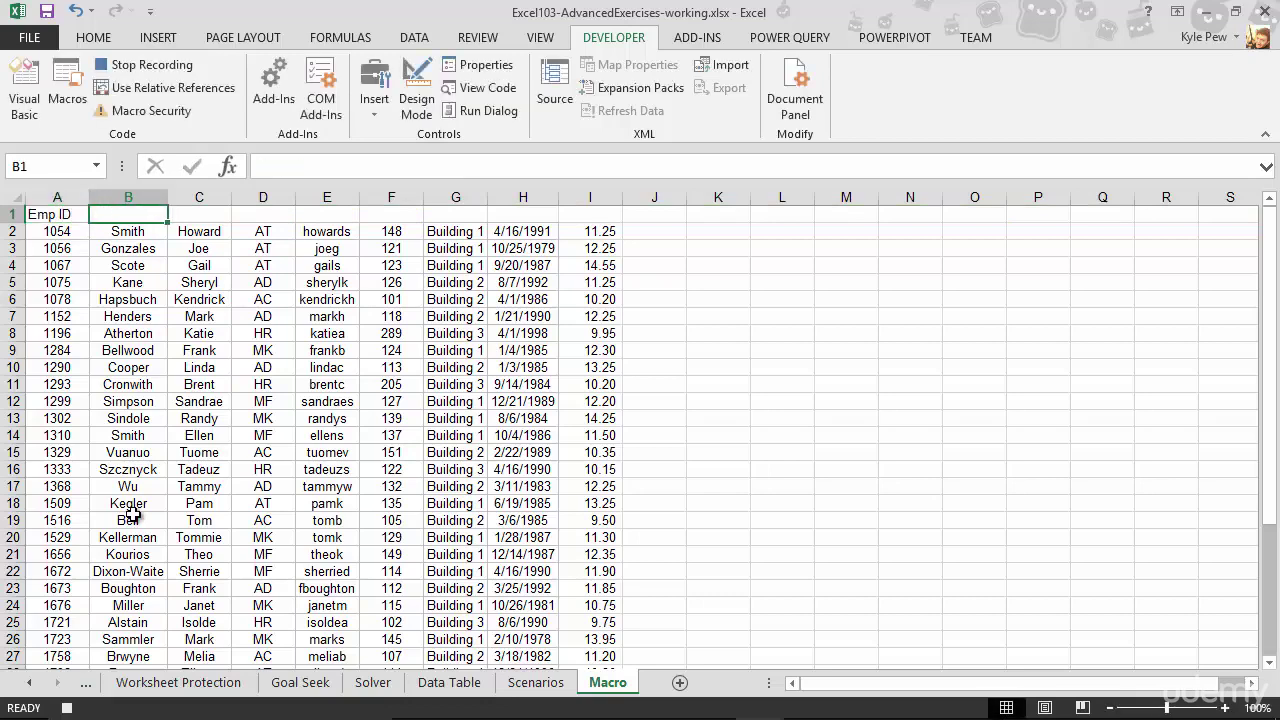
type("Last Name")
key("Tab")
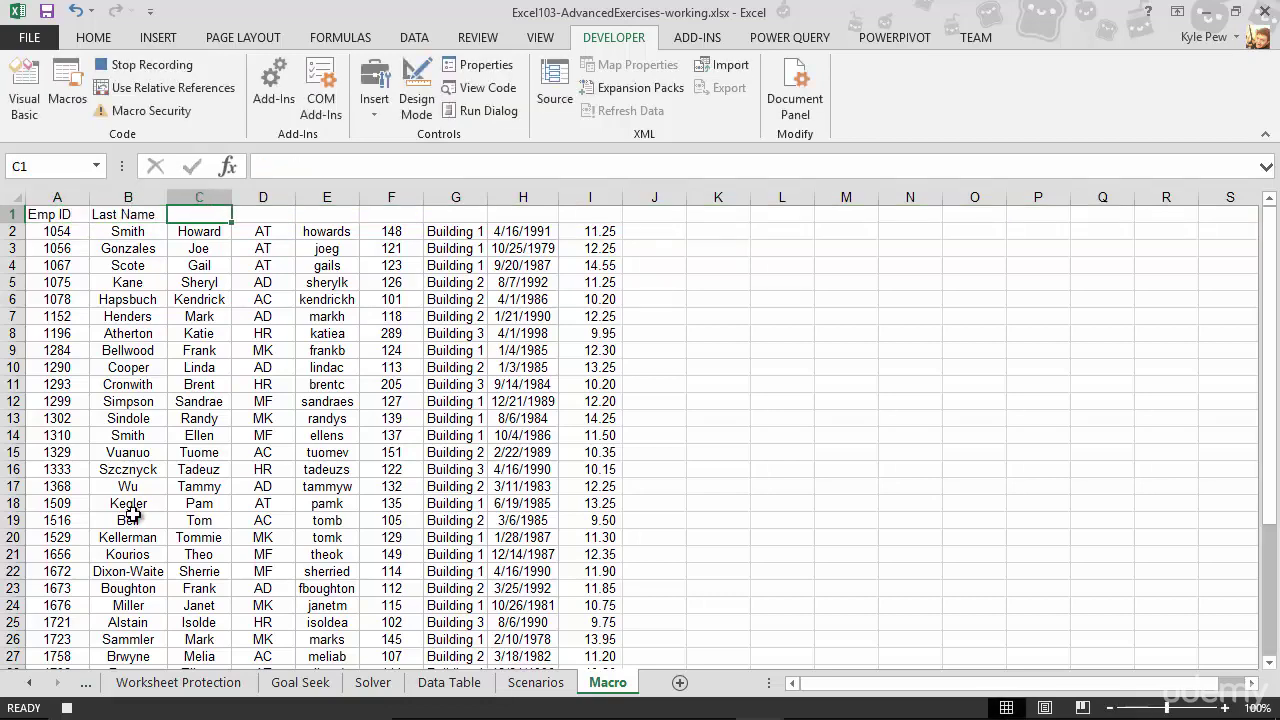
type("First Name")
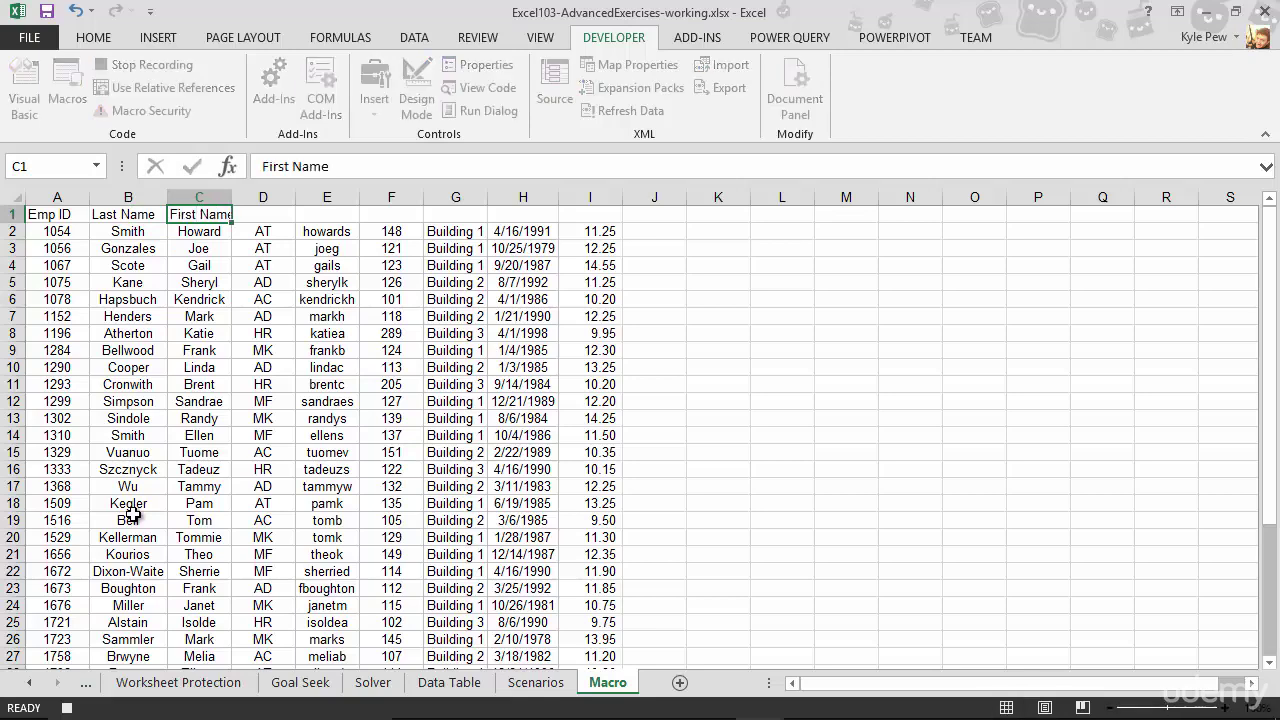
key("Tab")
type("Dept")
key("Tab")
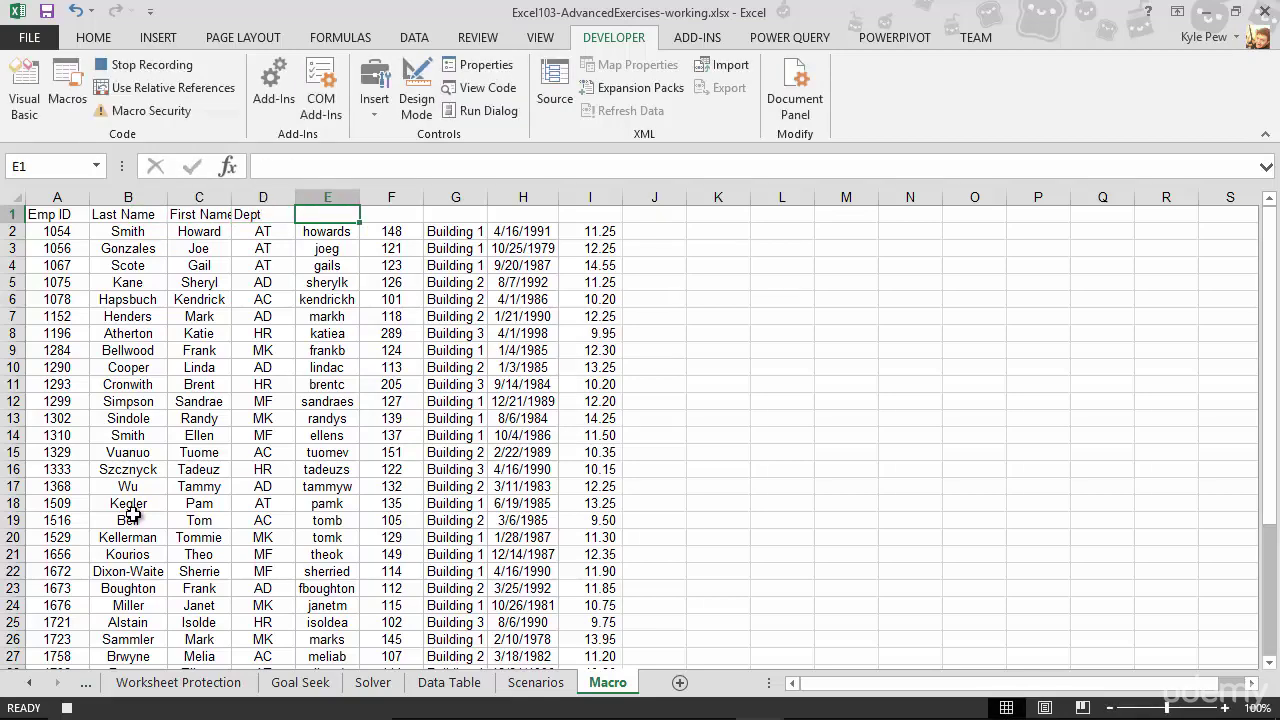
type("Email")
key("Tab")
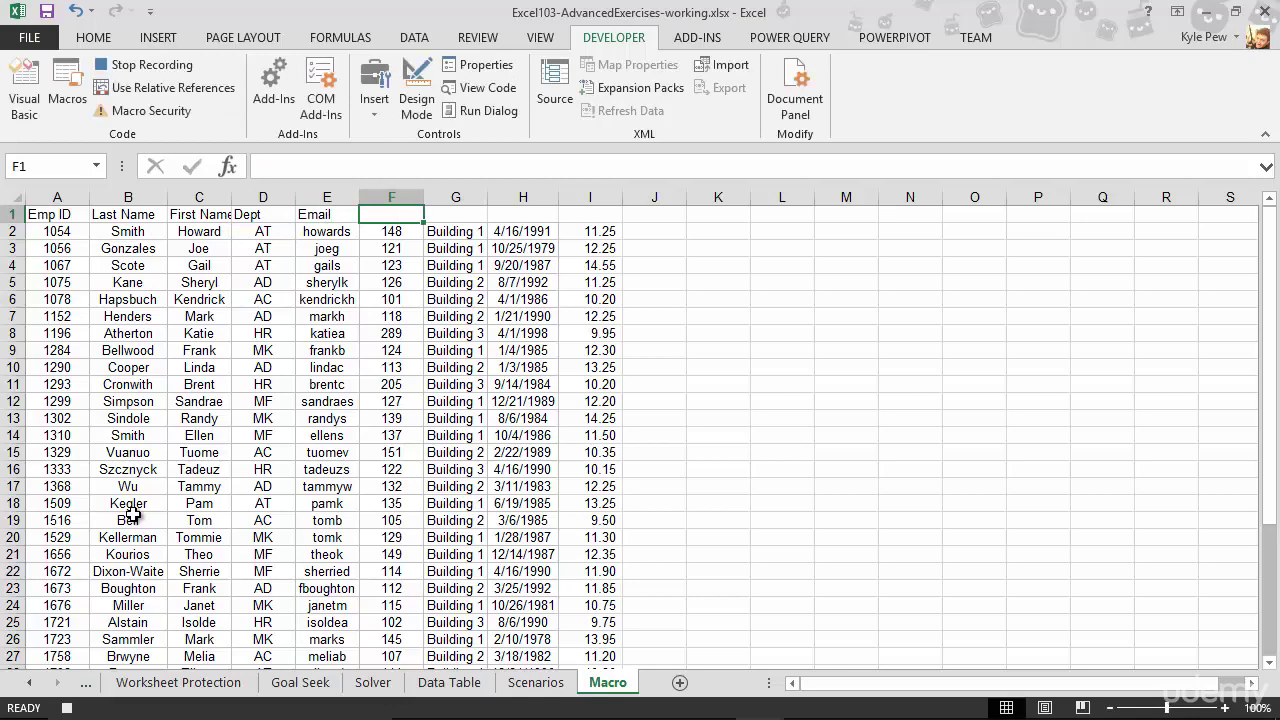
- Enter headers Ext, Location, Hire Data and Pay in F1:I1
type("Ext")
key("Tab")
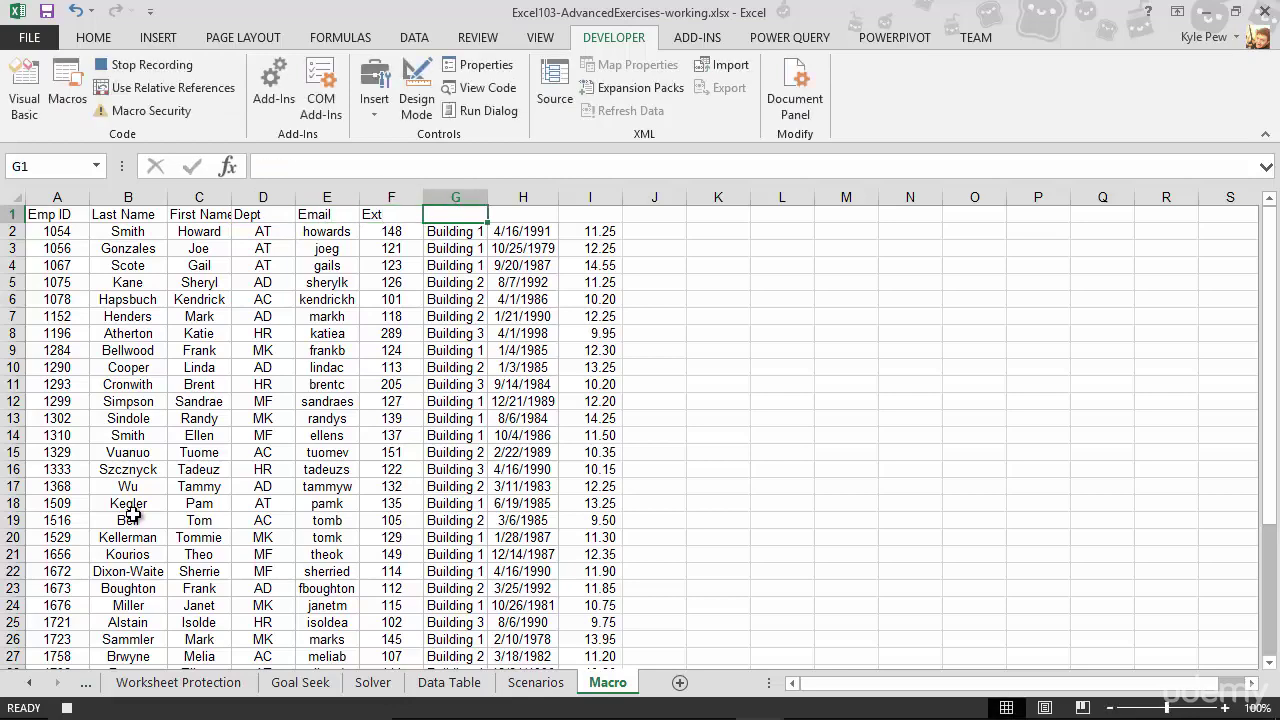
type("Location")
key("Tab")
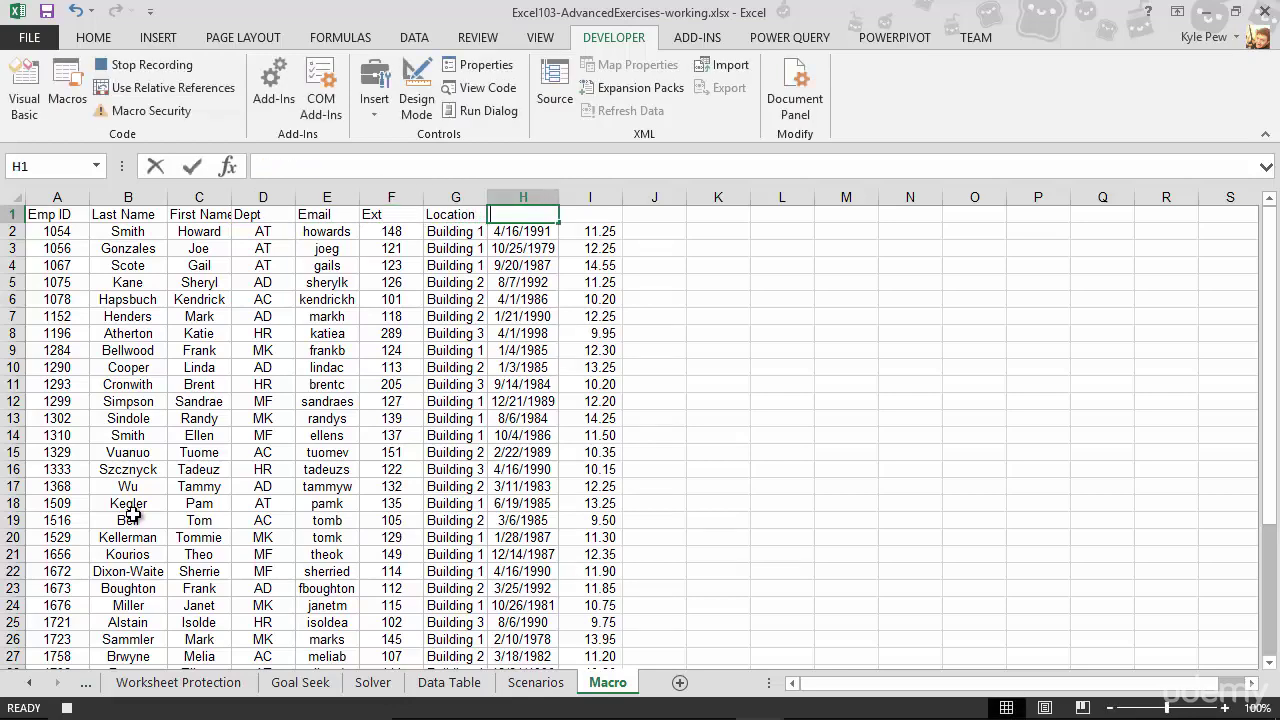
type("Hire Data")
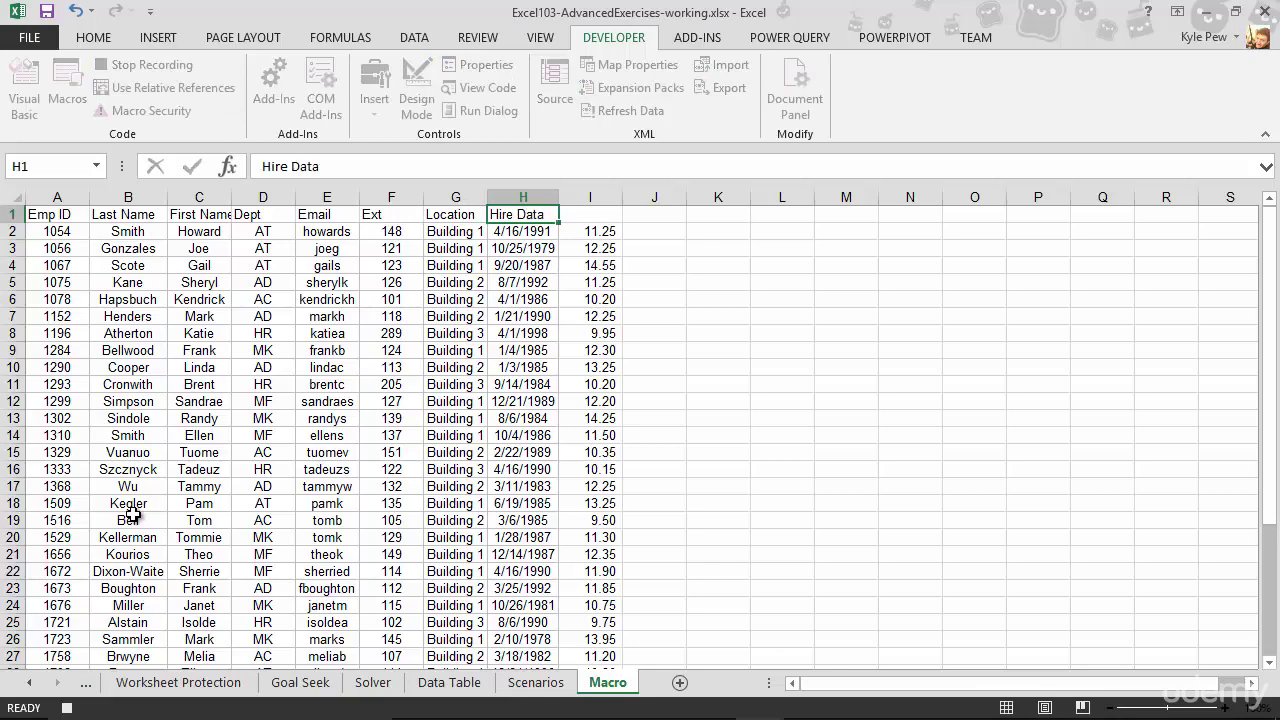
key("Tab")
type("Pay")
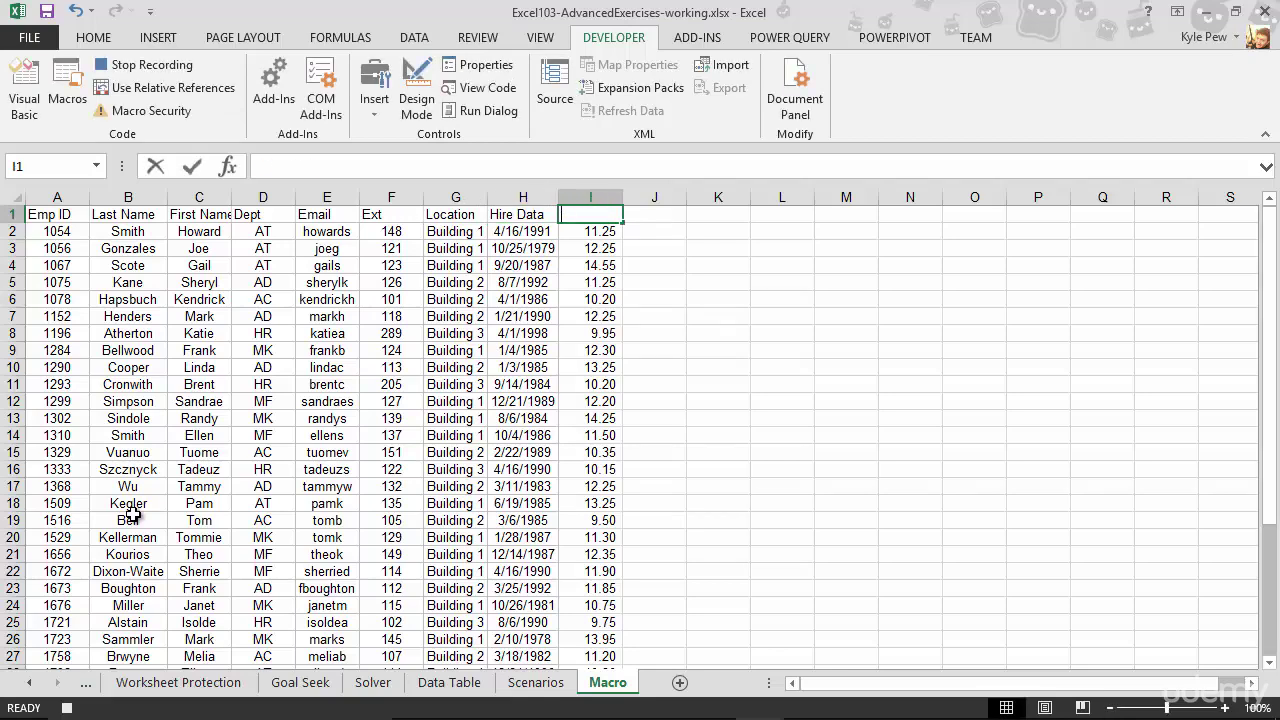
key("Tab")
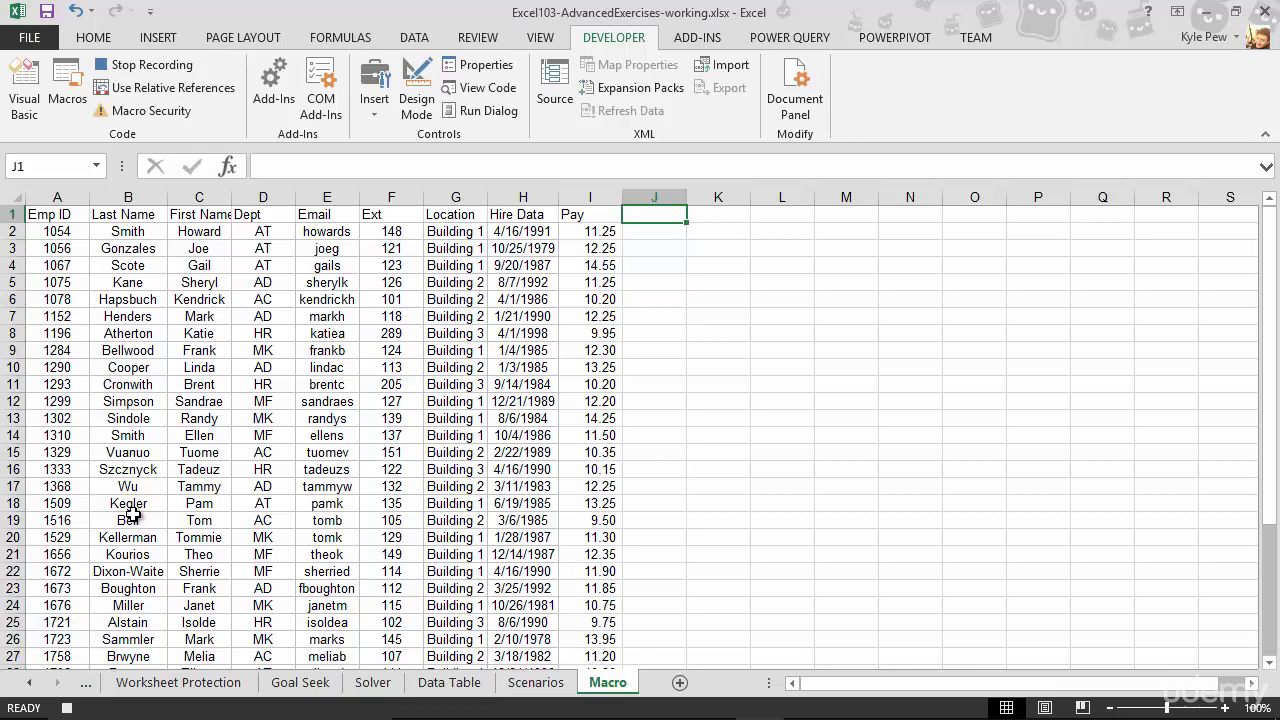
- Format header cells A1:I1 with dark blue fill and white, bold, 12-point text
left_click_drag(48, 214, 586, 214)
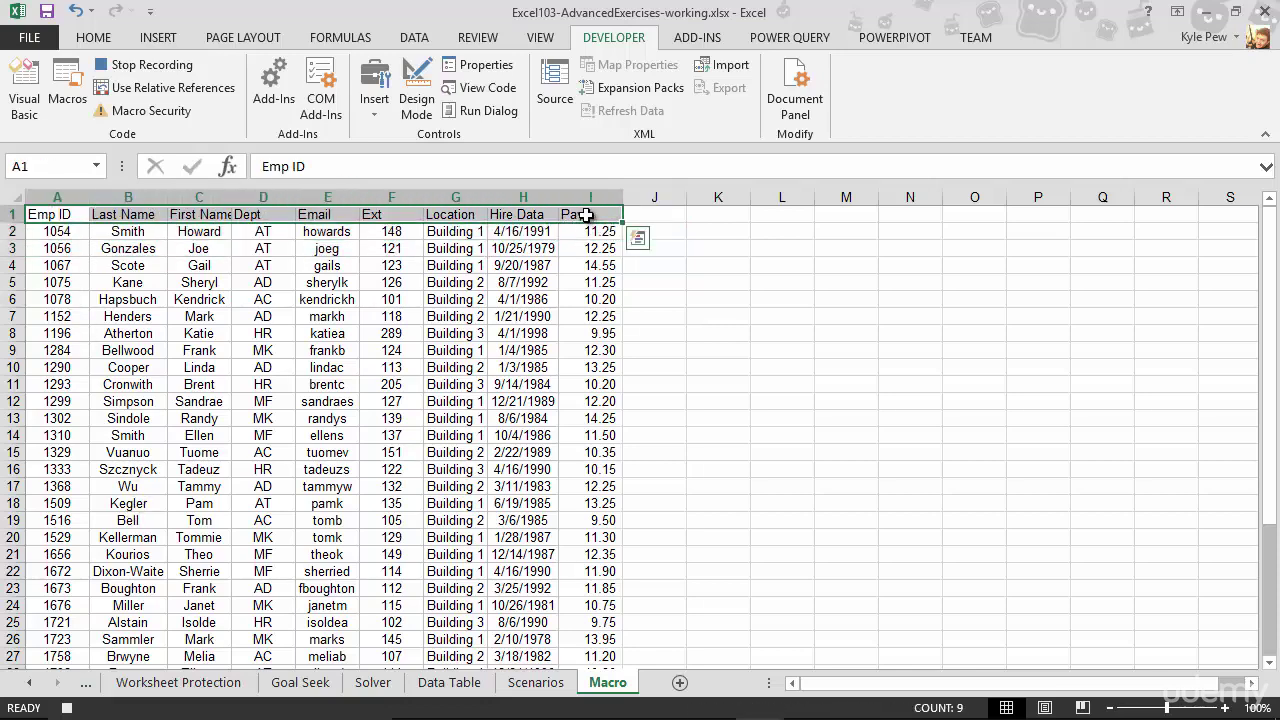
left_click(100, 40)
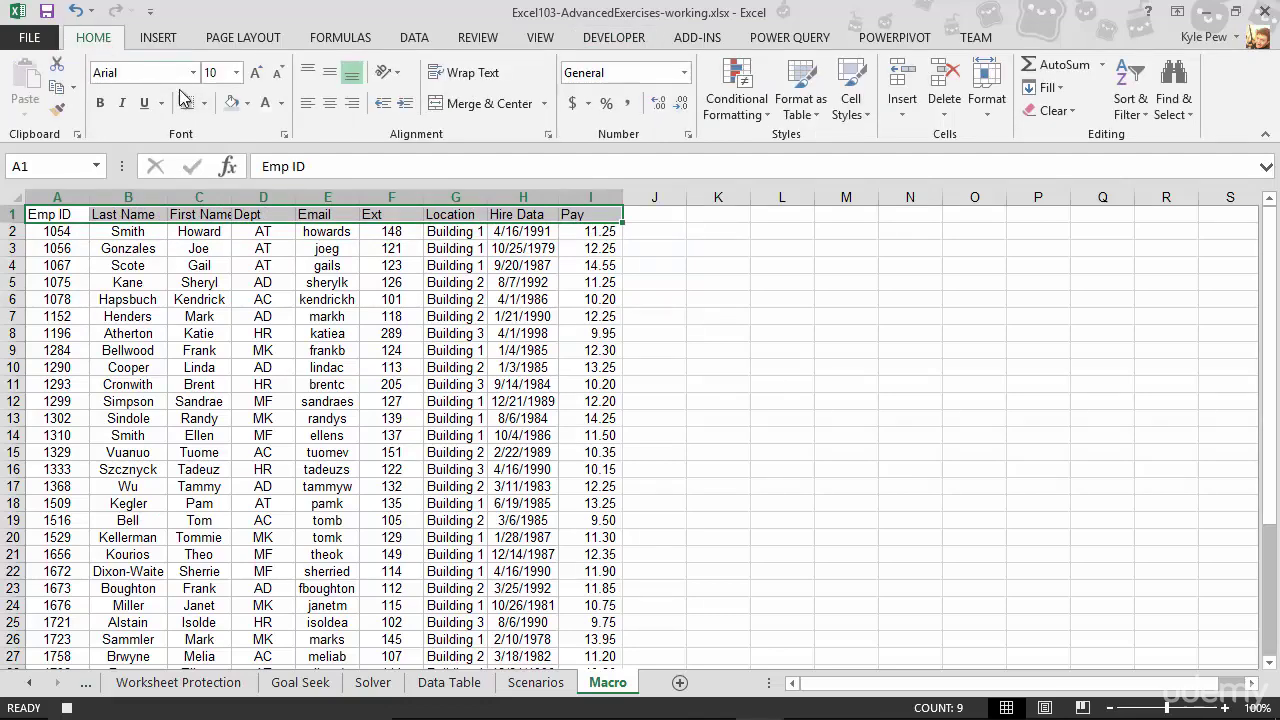
left_click(246, 103)
left_click(362, 210)
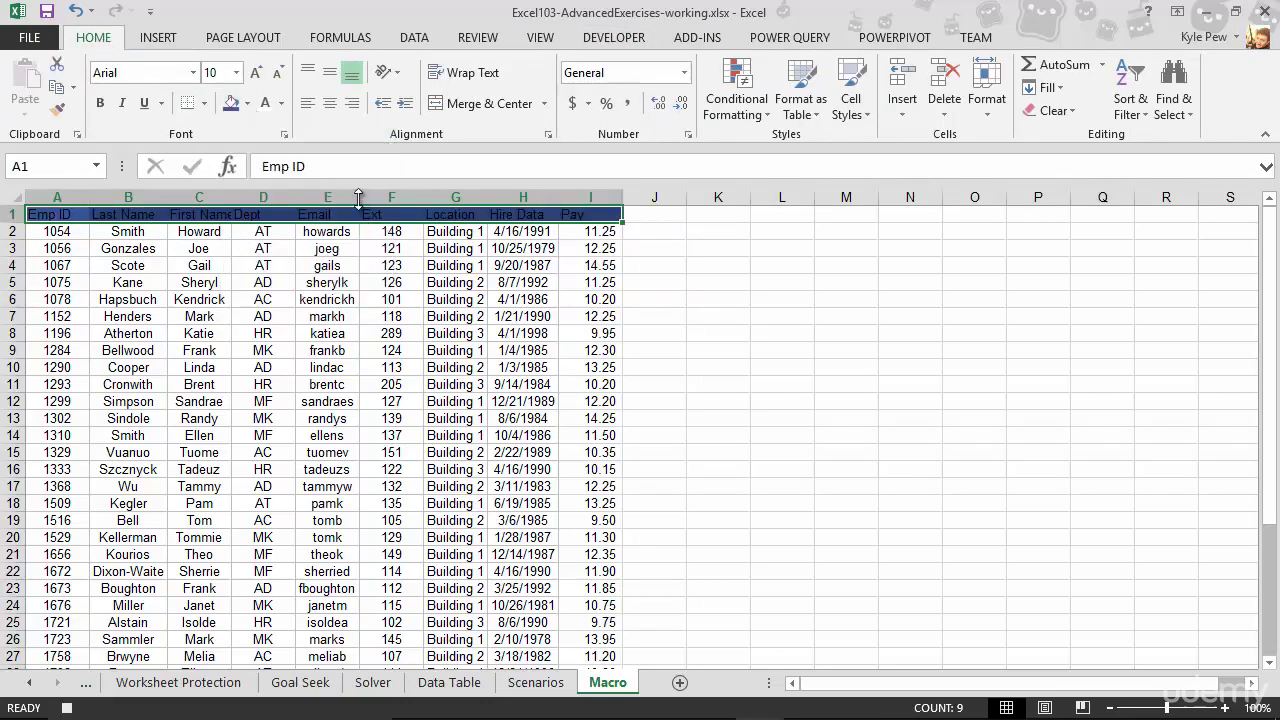
left_click(265, 103)
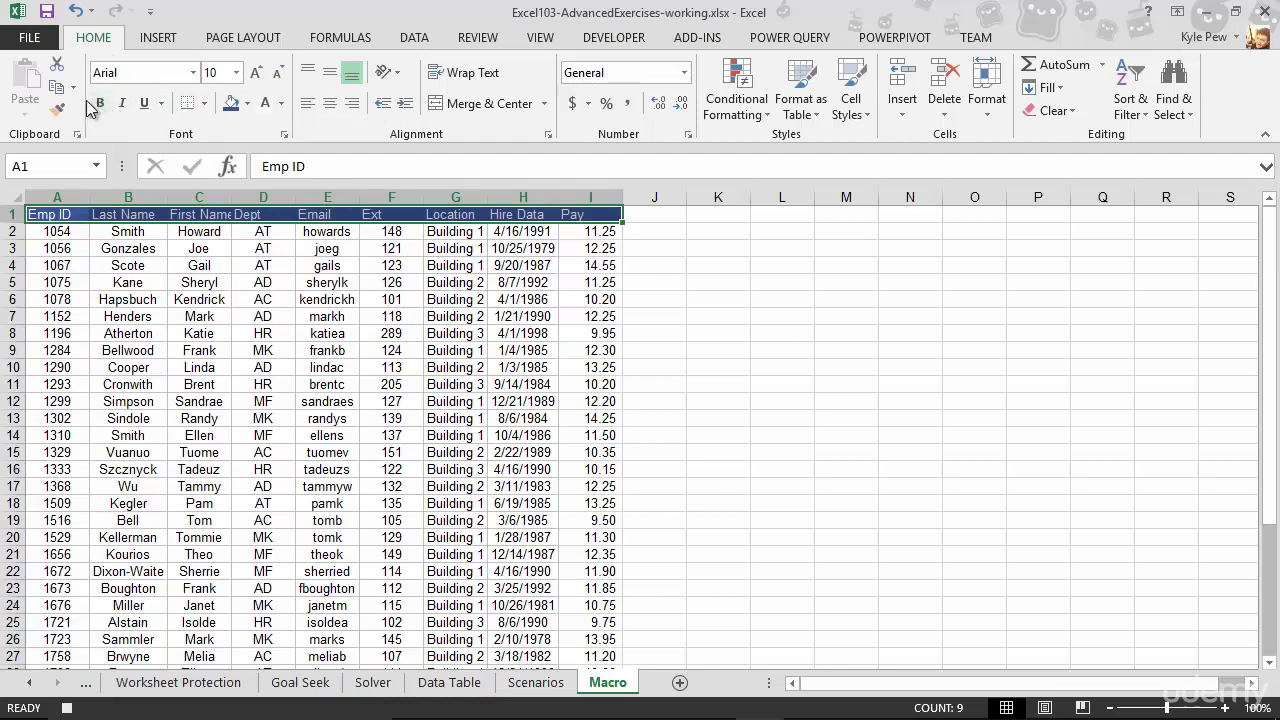
left_click(100, 103)
left_click(257, 80)
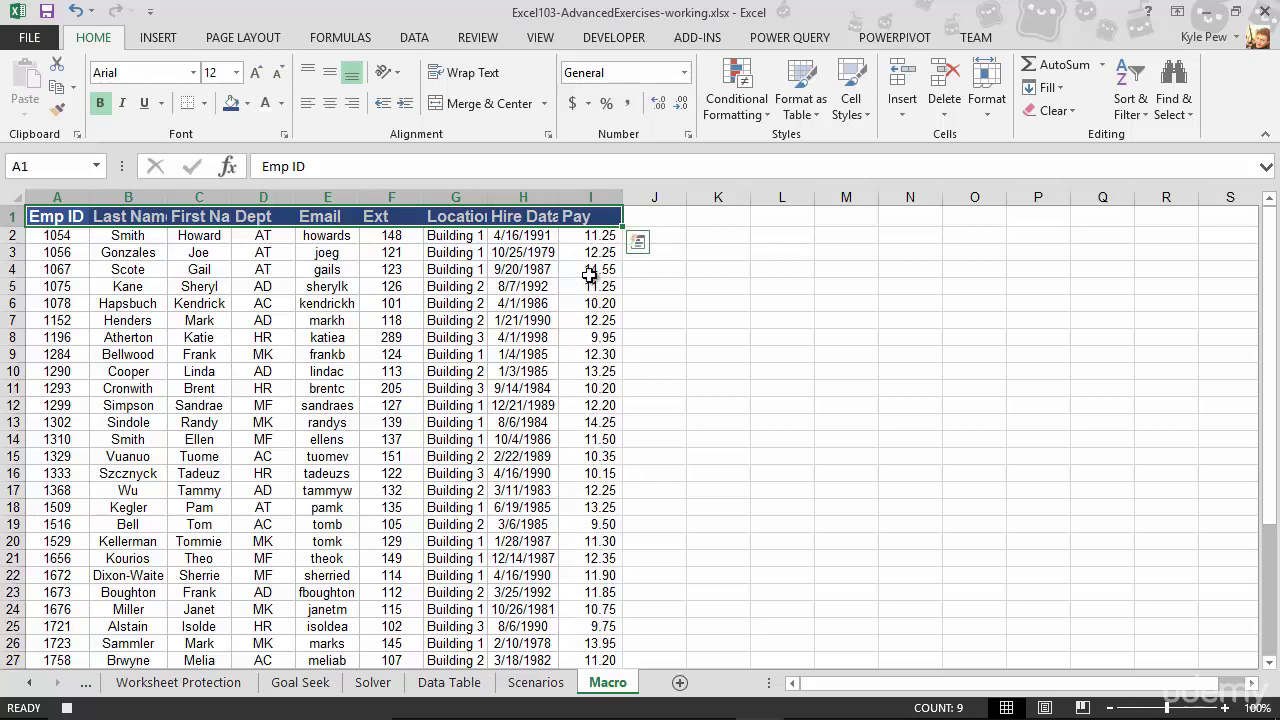
- Apply the Accounting ($) number format to the Pay values in I2:I38
left_click(590, 240)
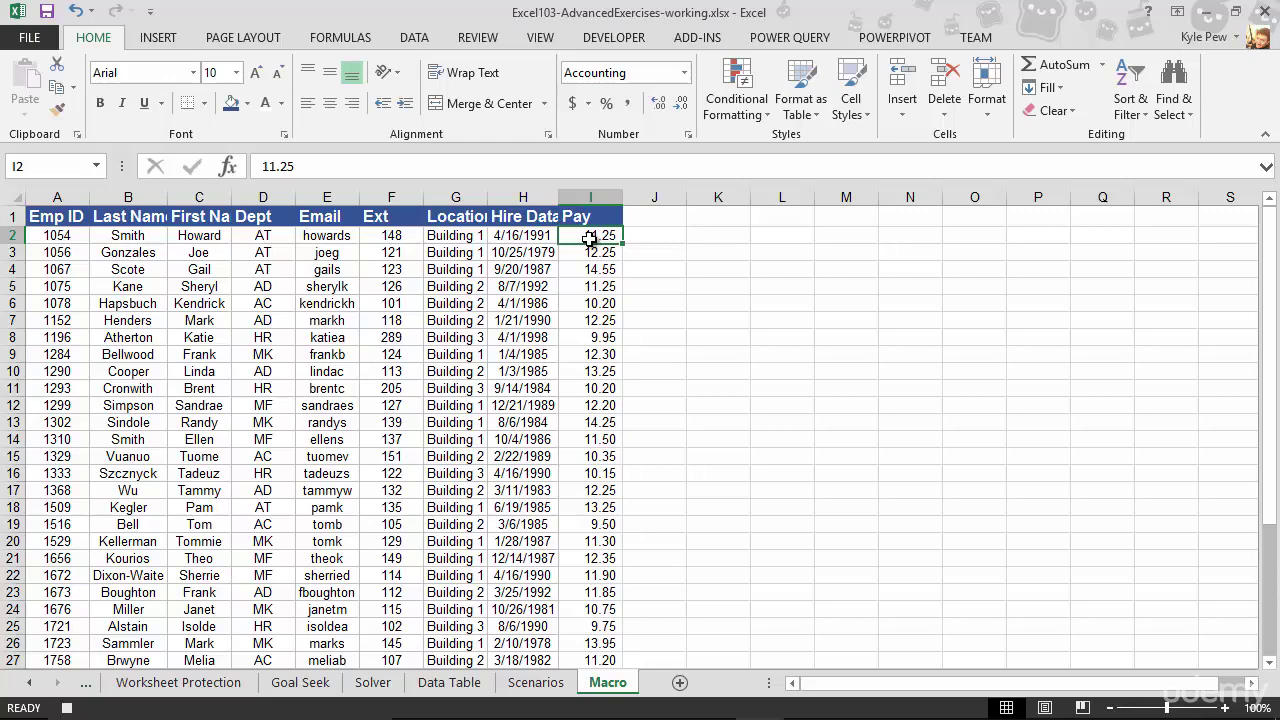
key("ctrl+shift+Down")
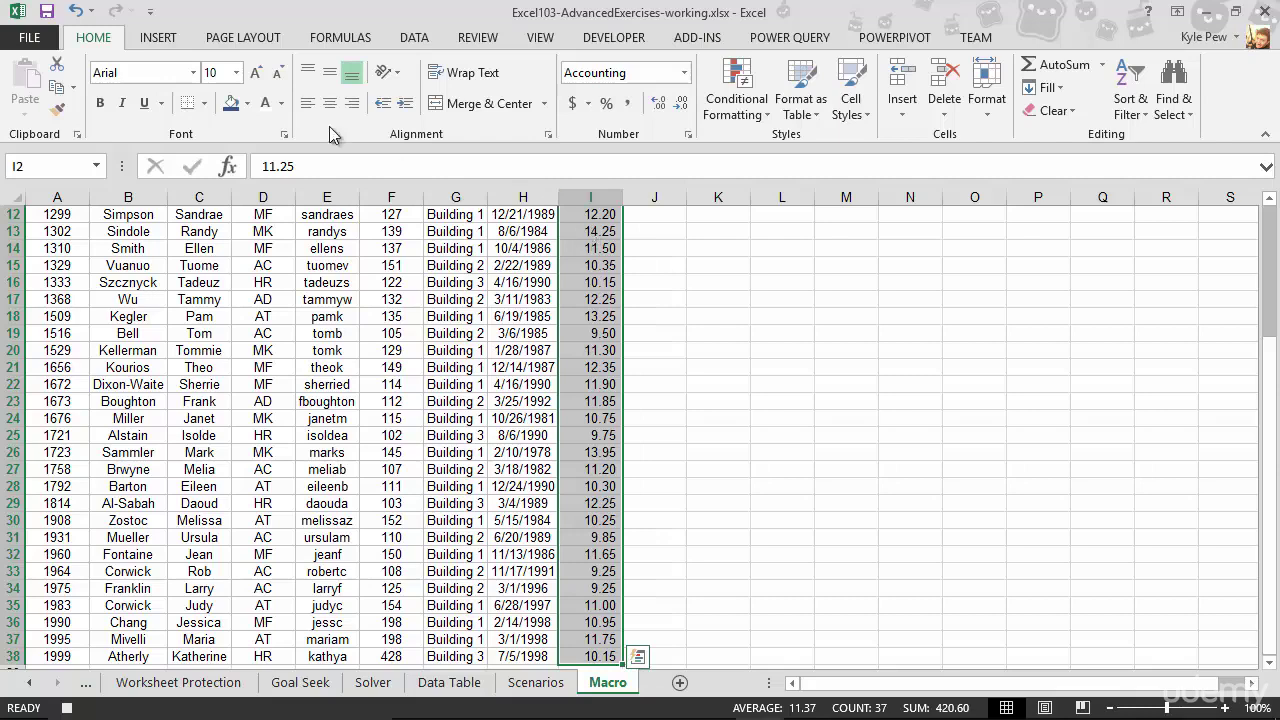
left_click(574, 104)
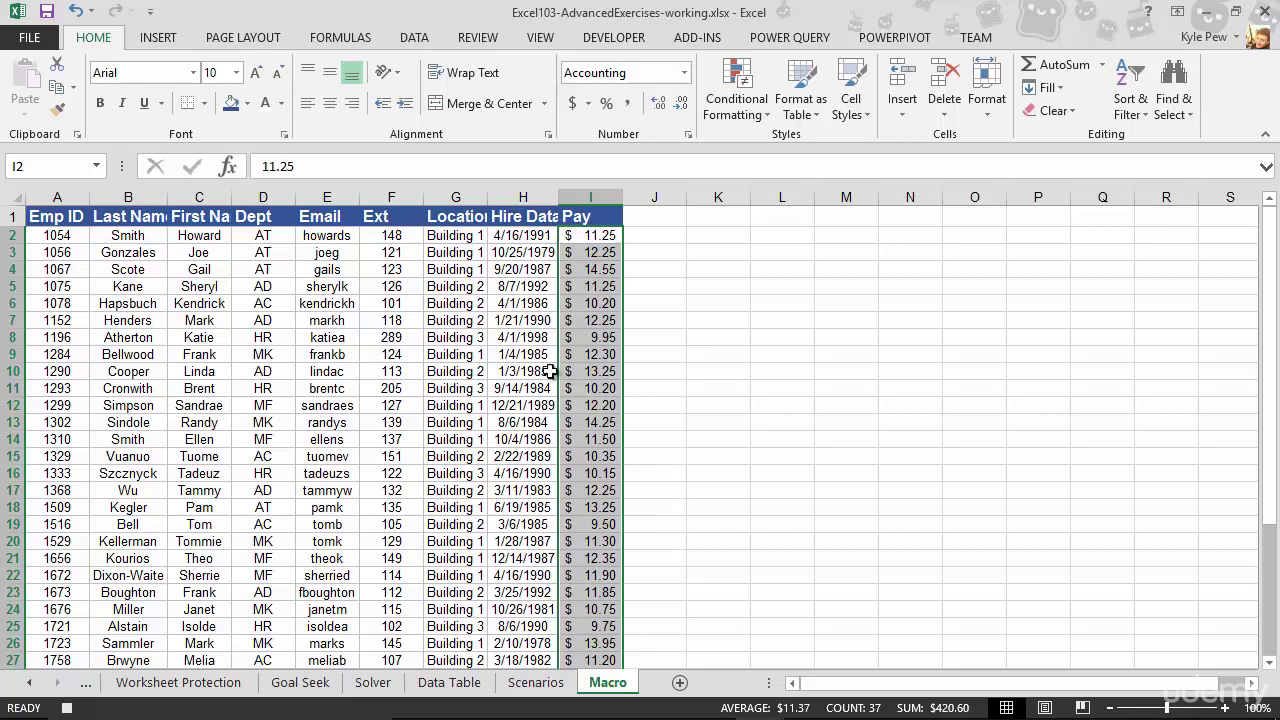
left_click_drag(512, 237, 512, 252)
- Give Hire Data dates H2:H38 the 14-Mar-12 date type, showing e.g. 16-Apr-91
left_click(512, 237)
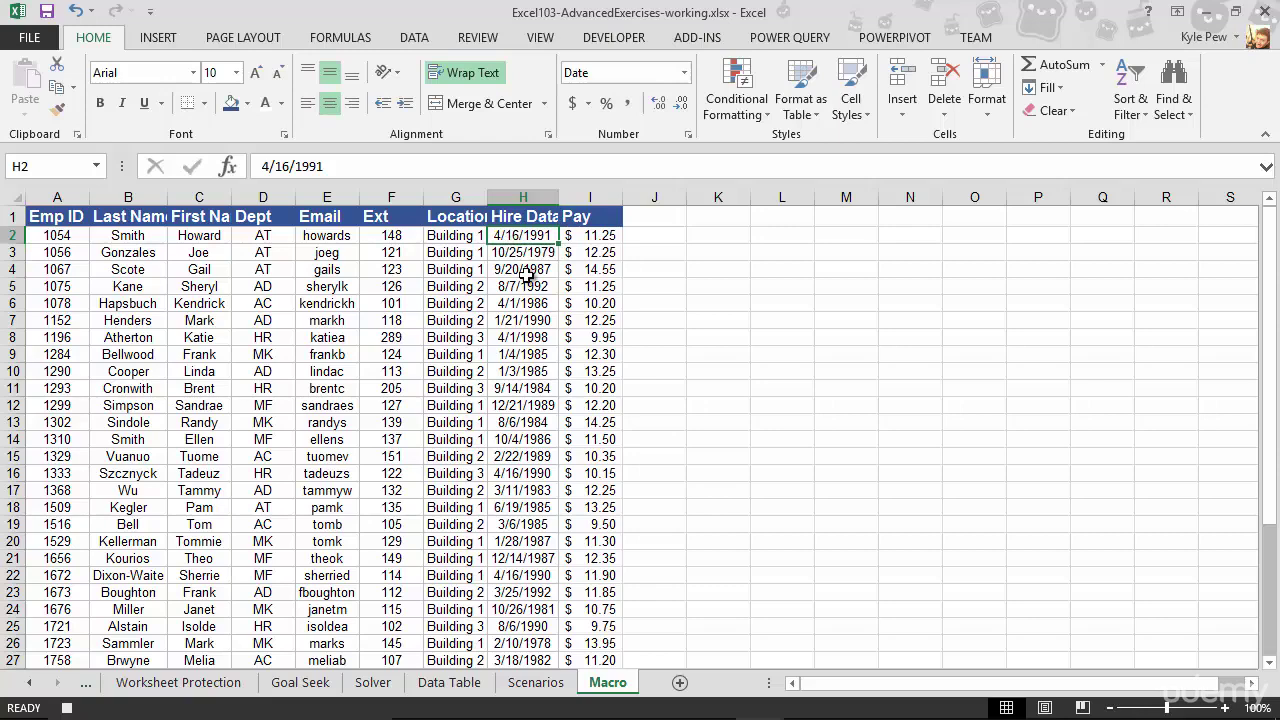
key("ctrl+shift+Down")
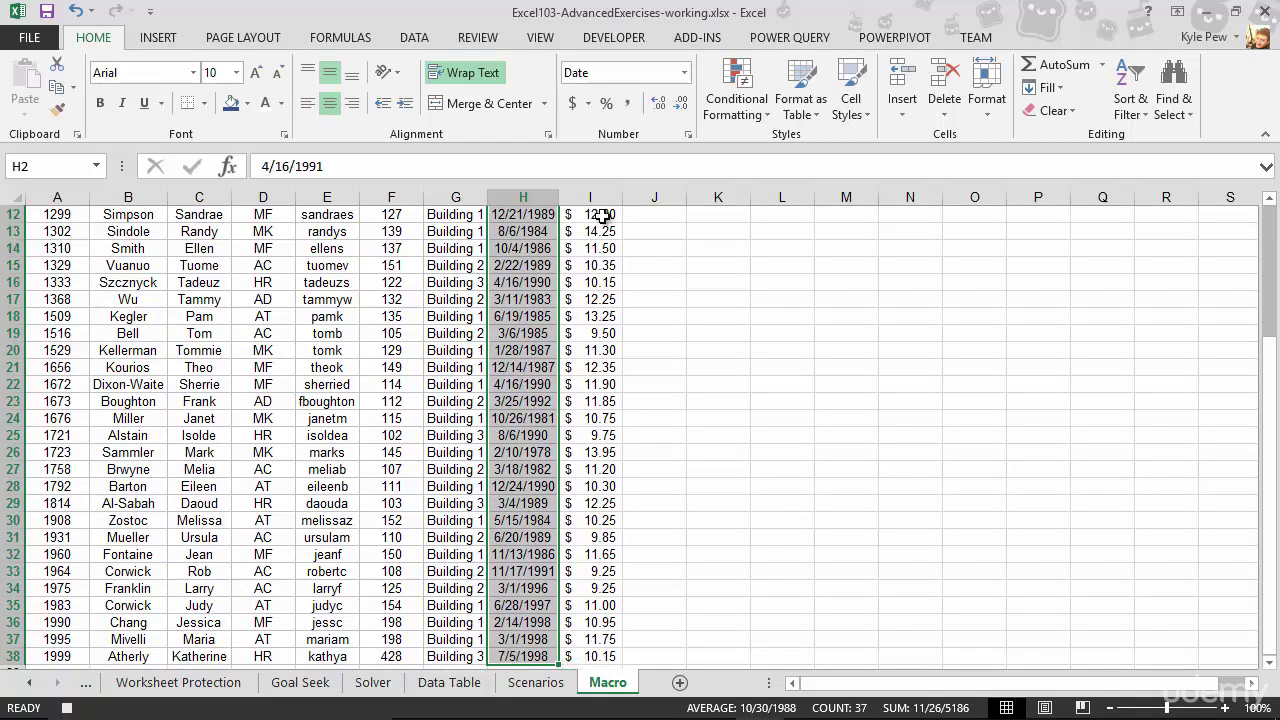
left_click(686, 73)
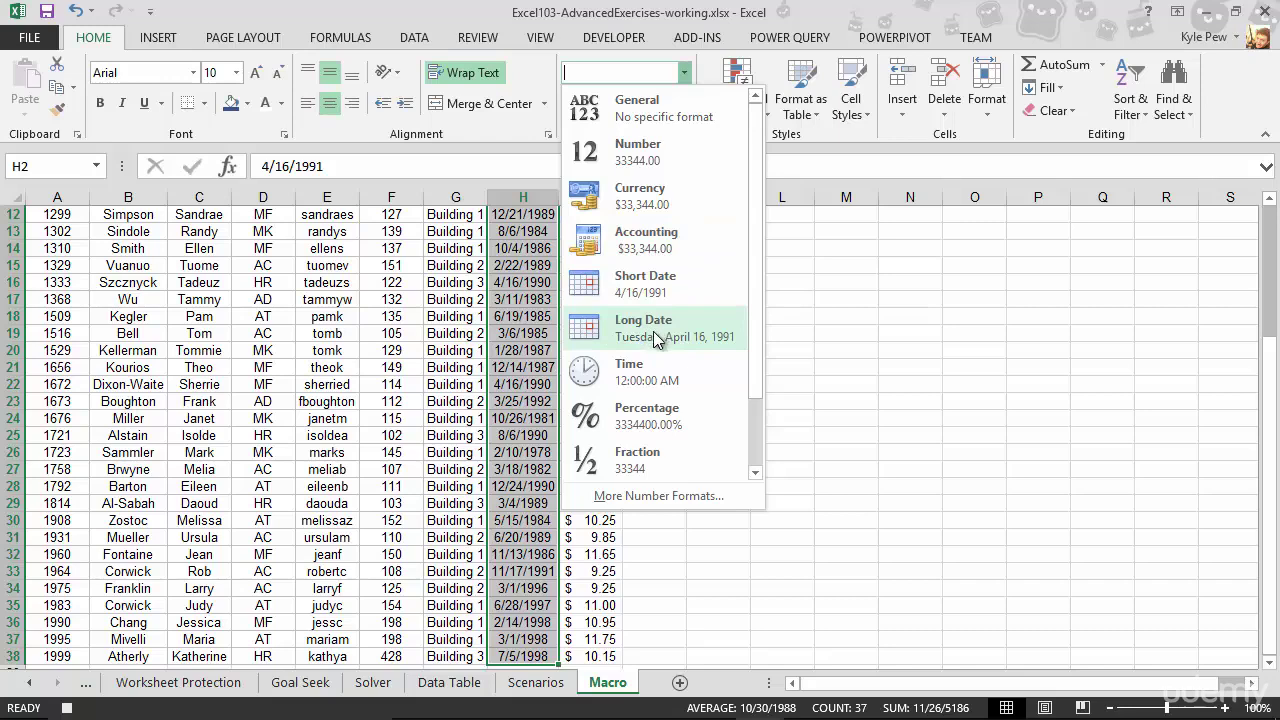
left_click(630, 502)
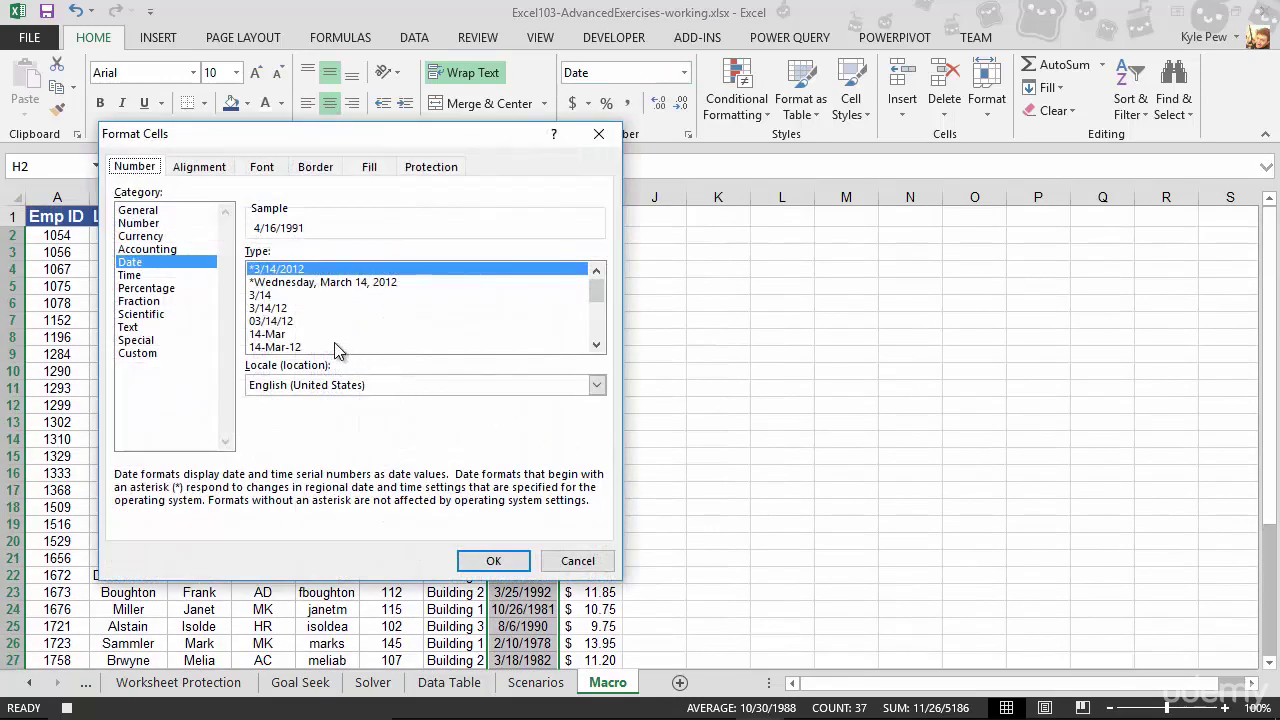
left_click(259, 349)
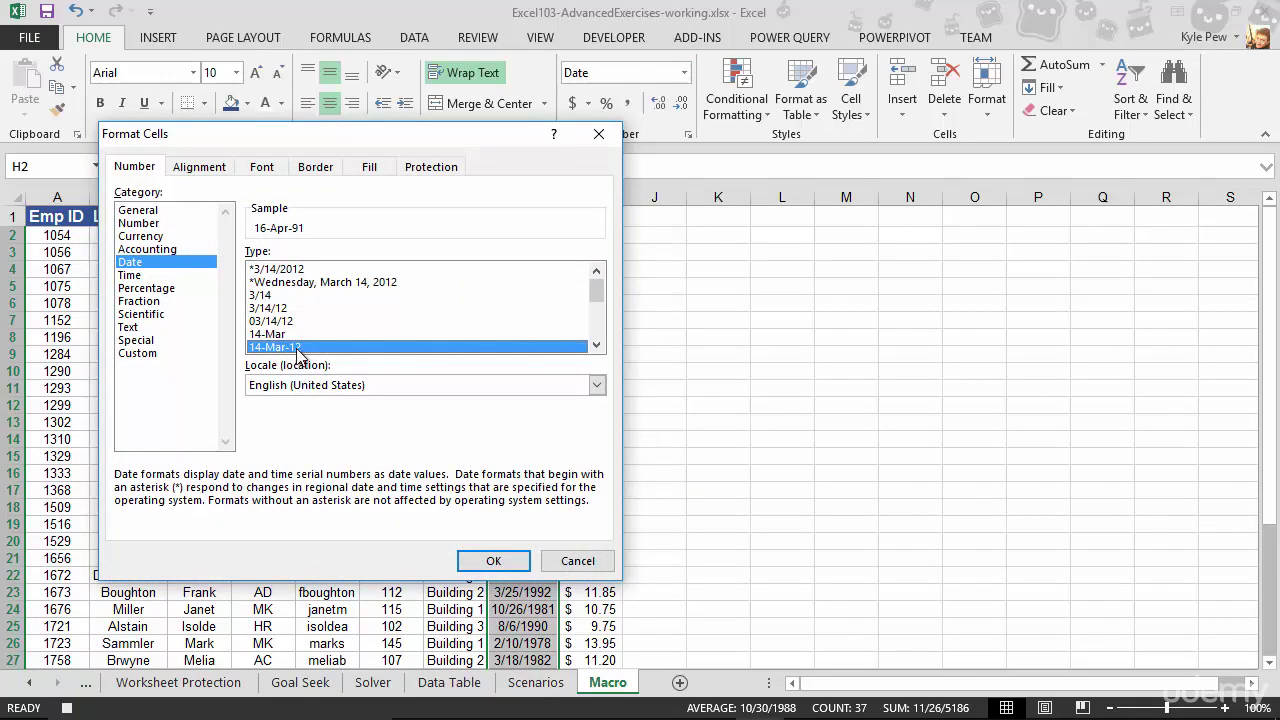
left_click(503, 563)
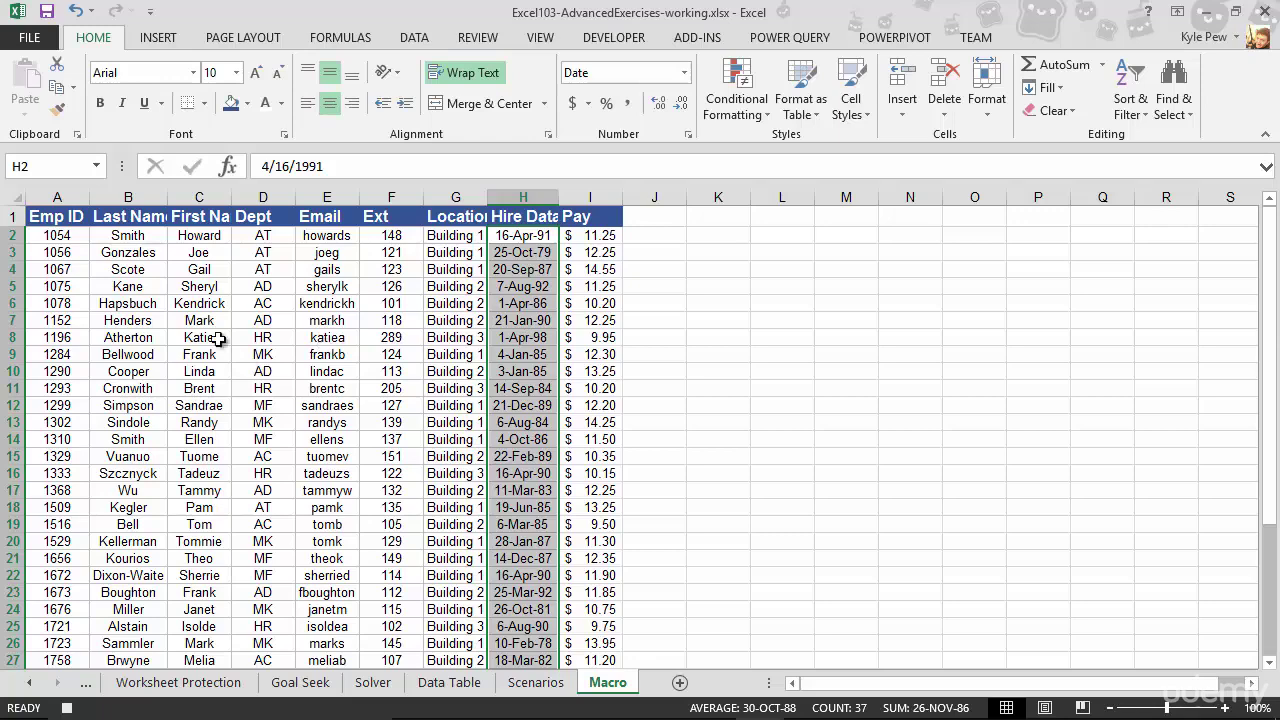
- Widen columns B, C and G to fit Last Name, First Name and Location
double_click(169, 202)
left_click_drag(249, 202, 277, 202)
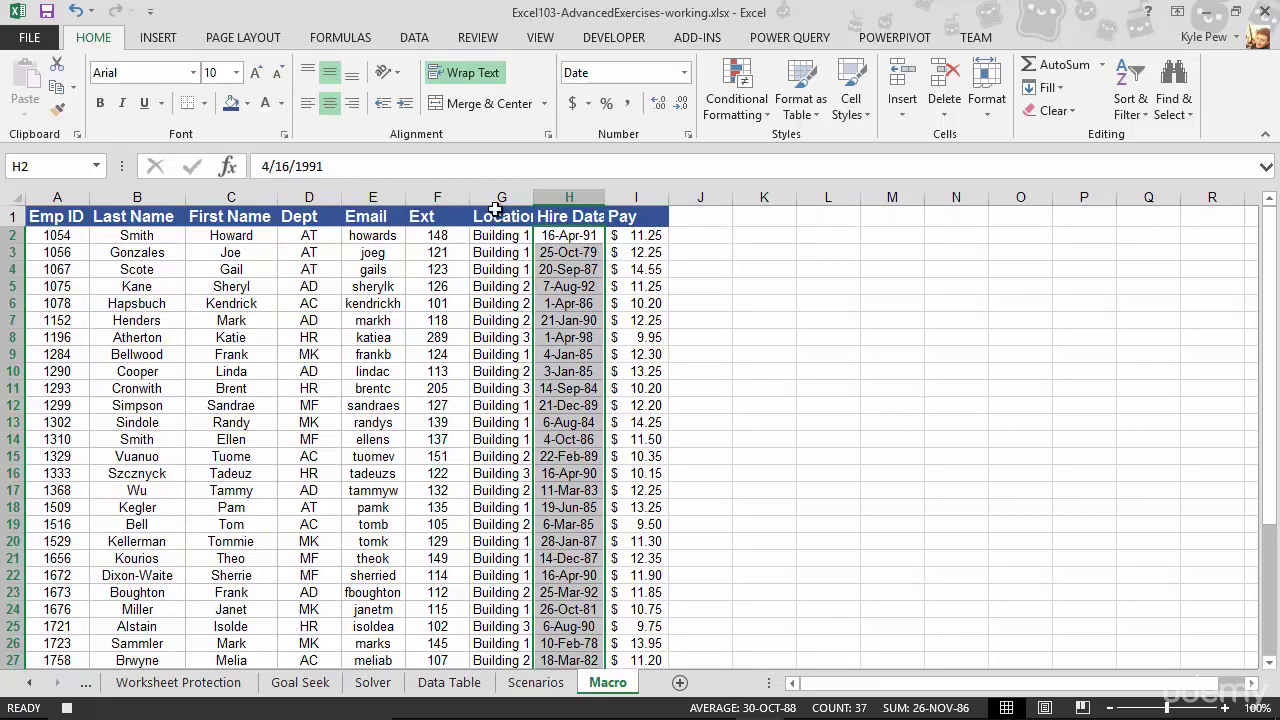
left_click_drag(537, 195, 643, 198)
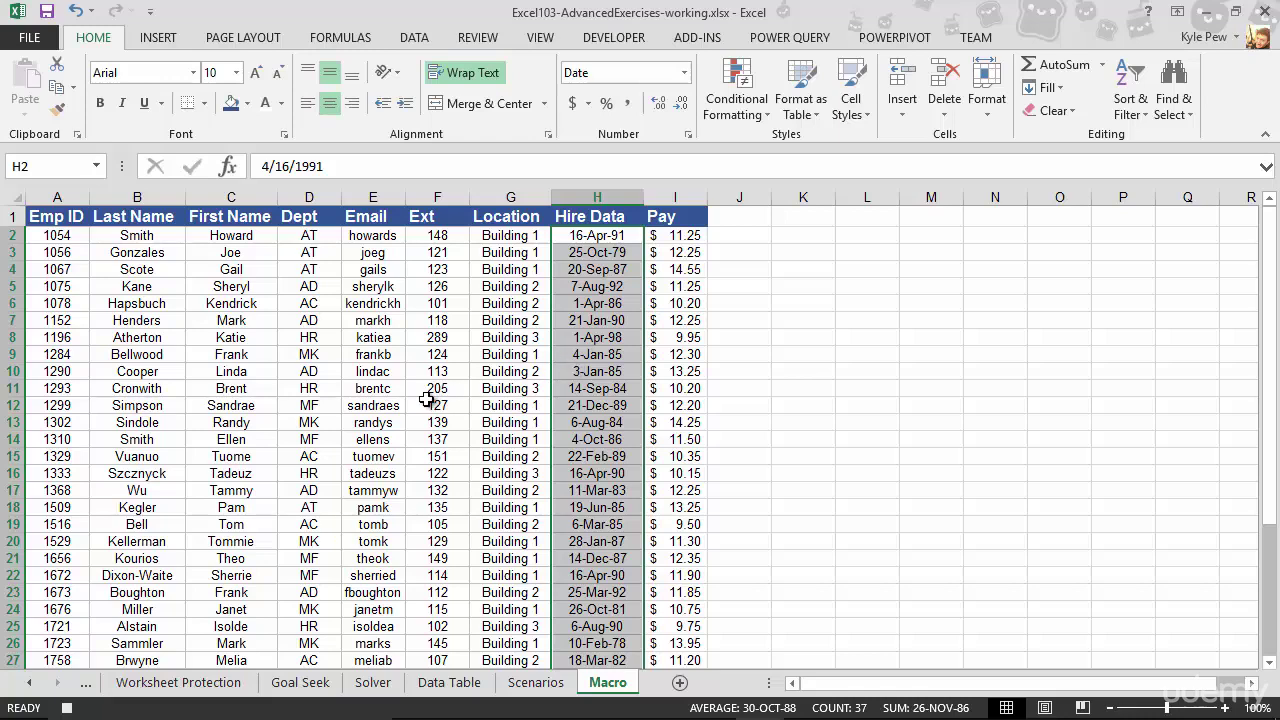
left_click(330, 405)
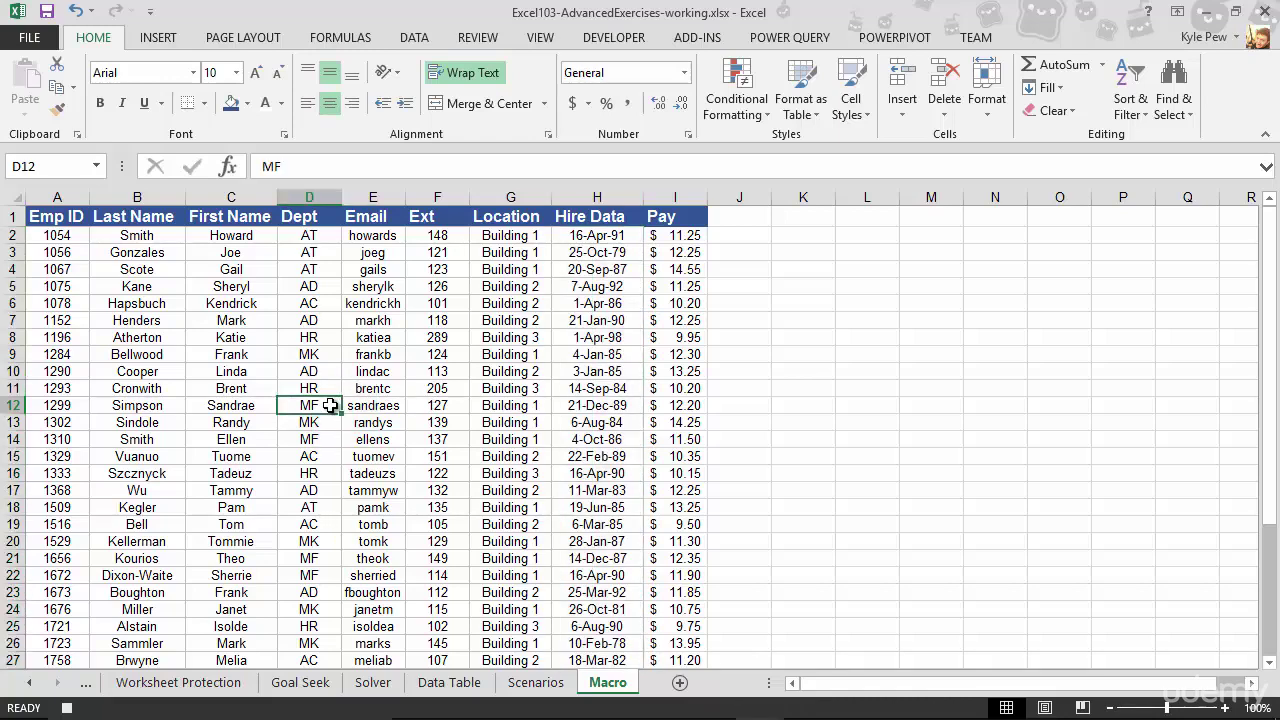
- Turn on Data > Filter so each header from Emp ID to Pay gets a dropdown
left_click(414, 37)
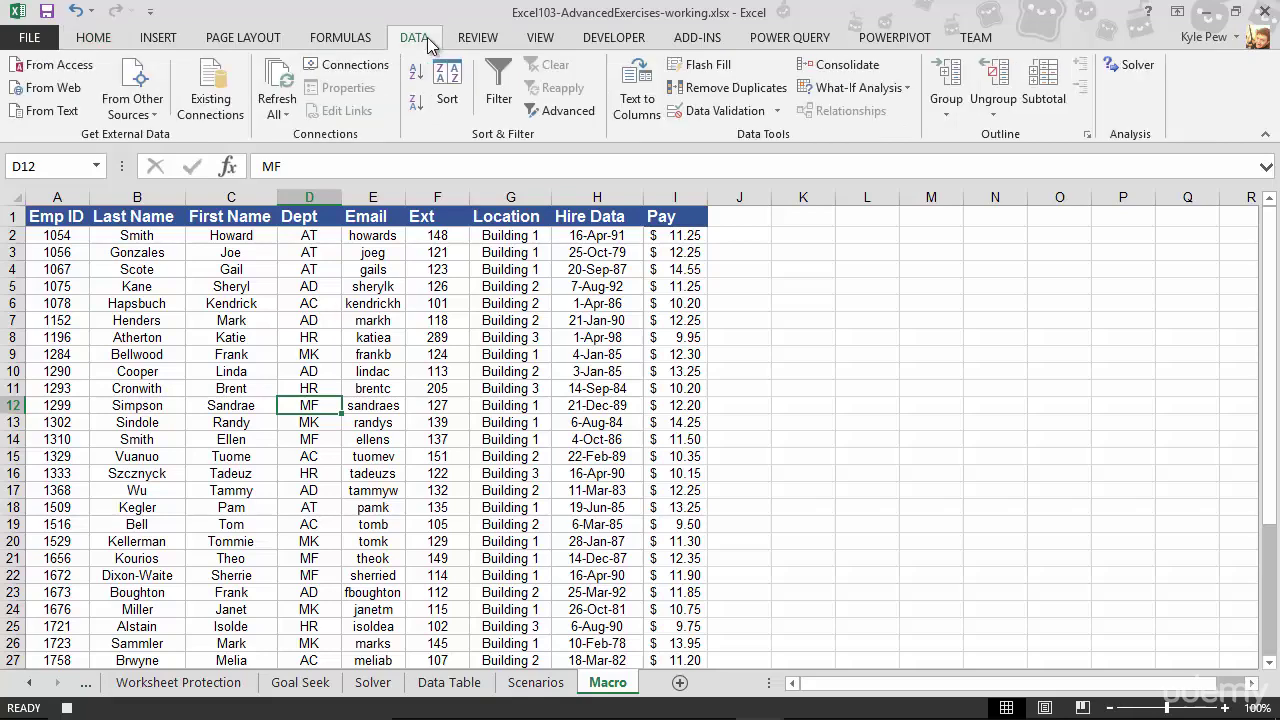
left_click(497, 103)
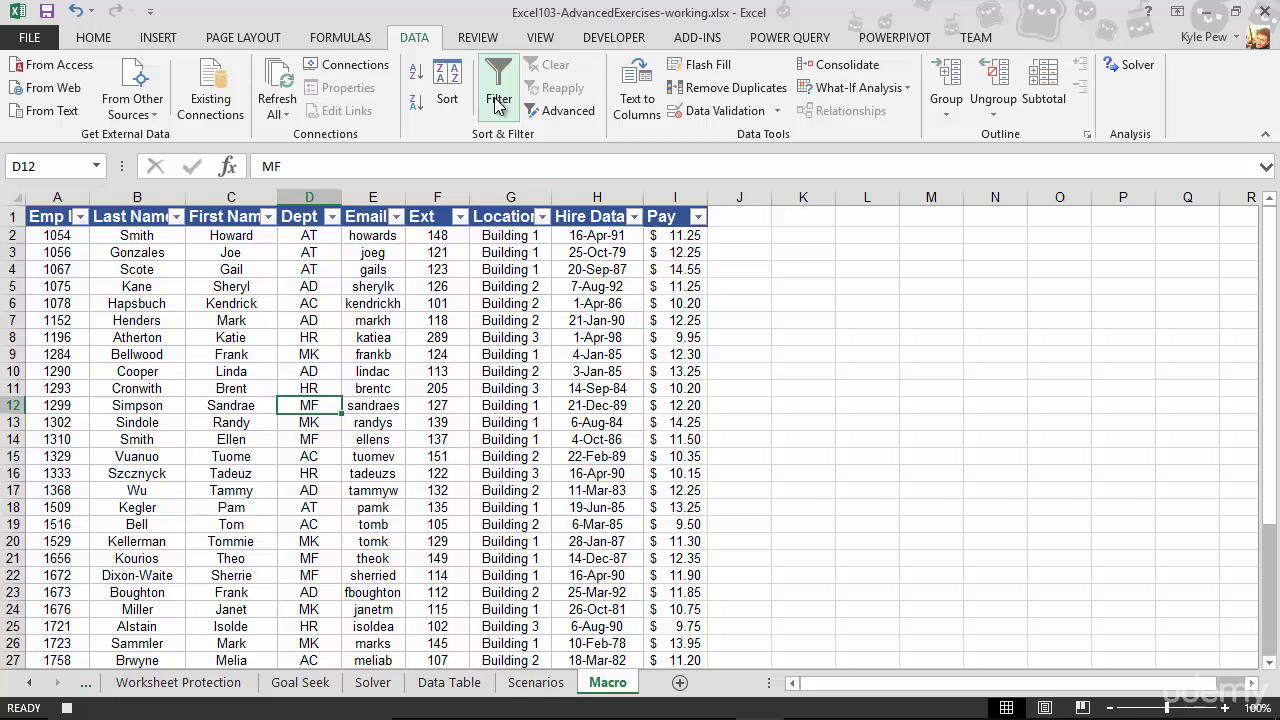
left_click(614, 40)
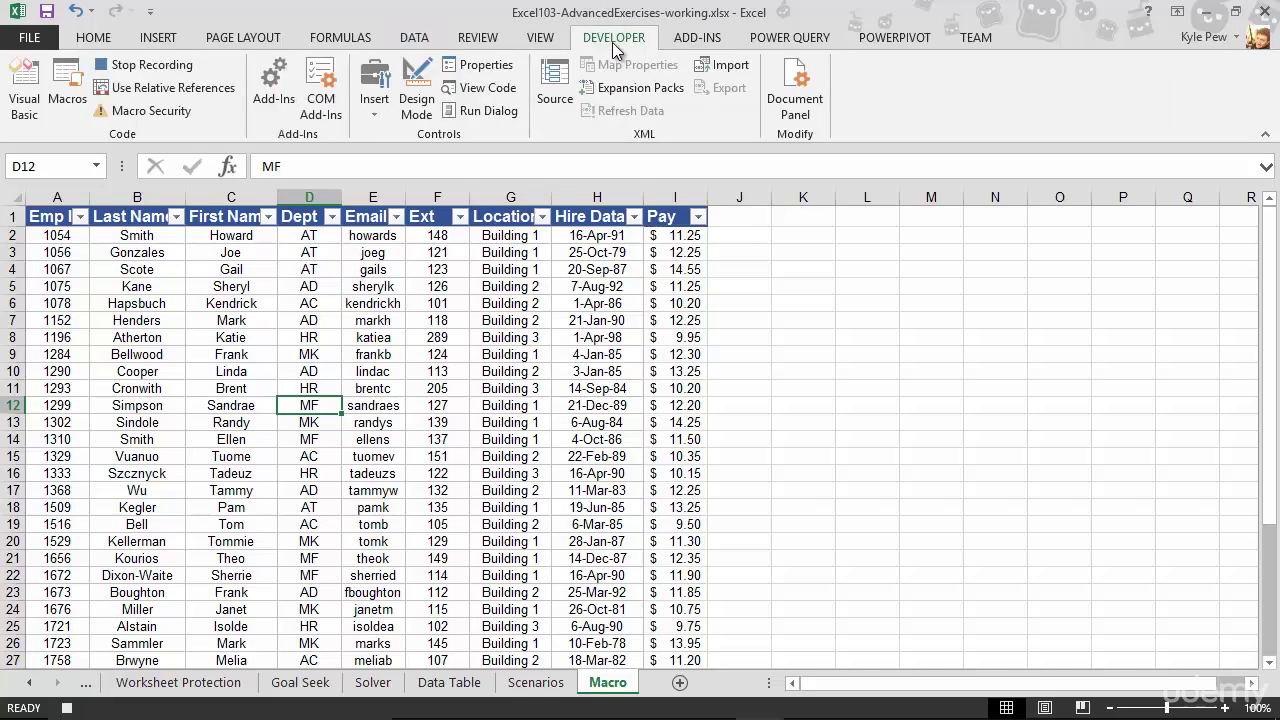
- Stop recording the FormatTable macro from the Developer tab
left_click(128, 70)
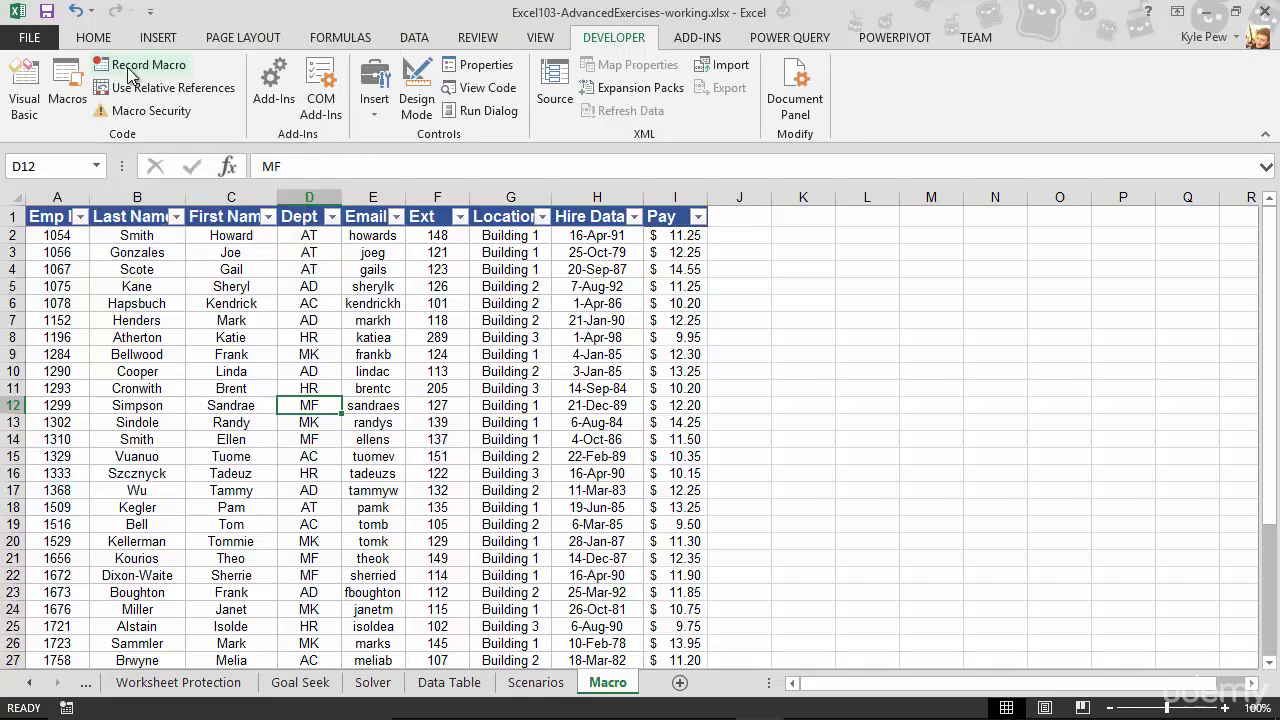